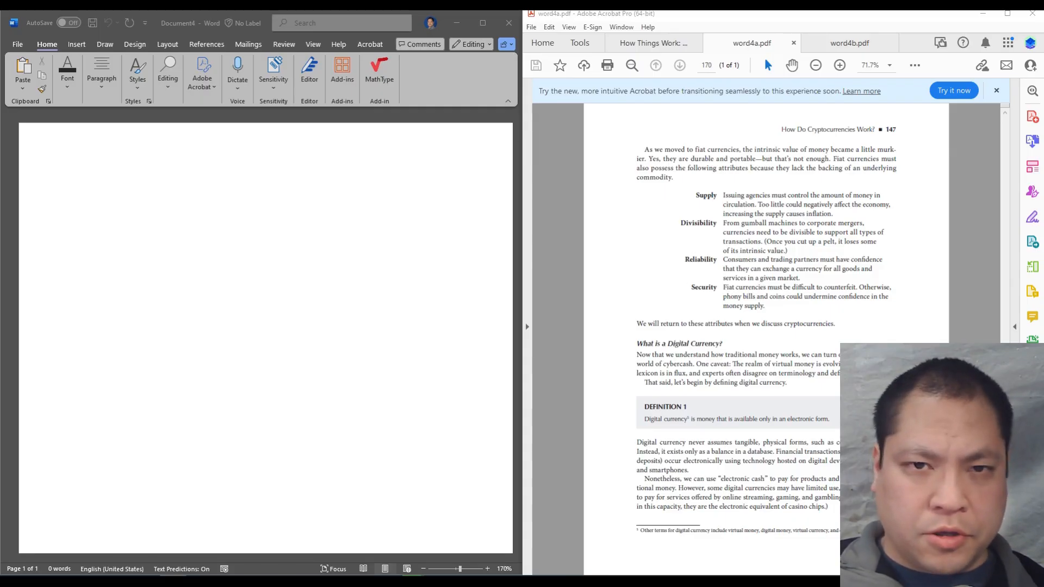
Step: Paste the copied cryptocurrency page text into the blank document
click(166, 218)
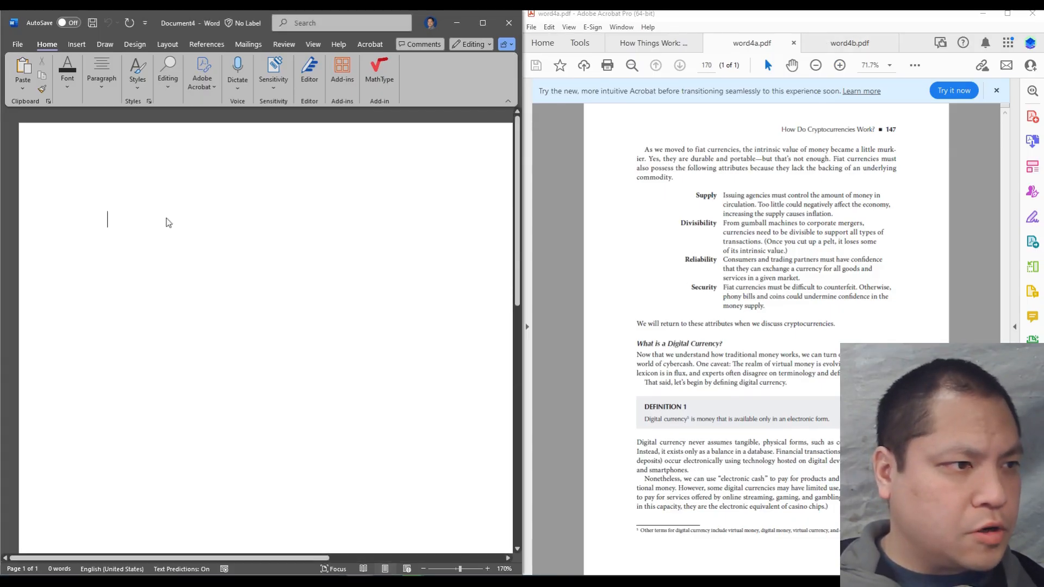
key(ctrl+v)
scroll(174, 239, up, 6)
scroll(185, 243, down, 7)
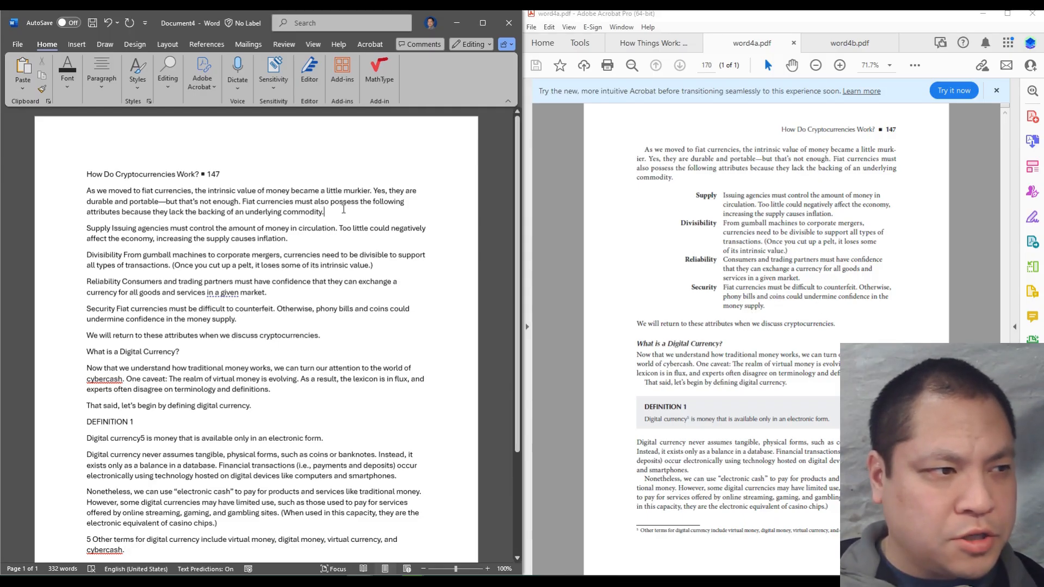
Step: Insert a table with two columns and seven rows on a new line below the first body paragraph
key(Return)
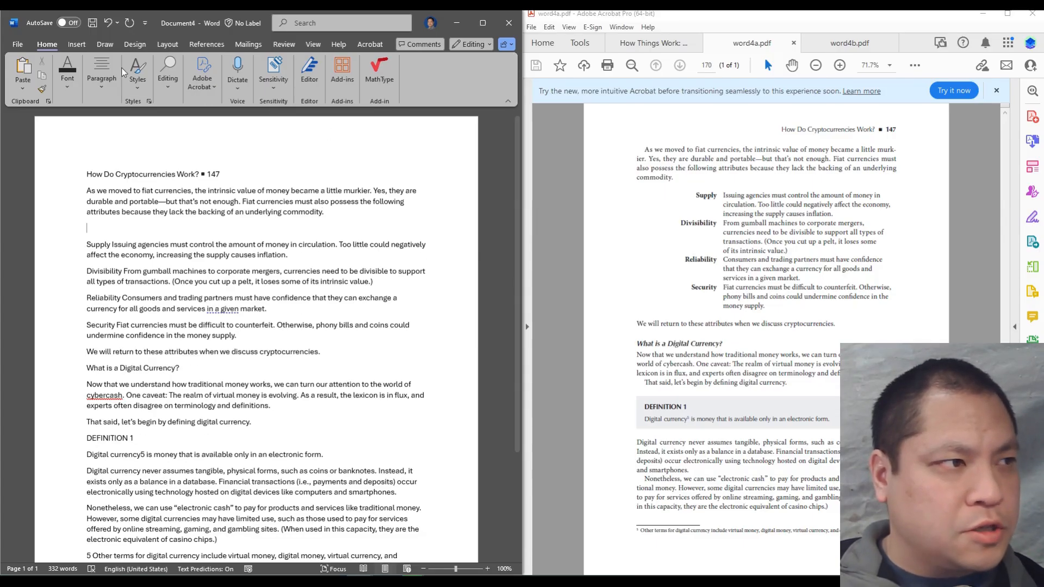
click(77, 46)
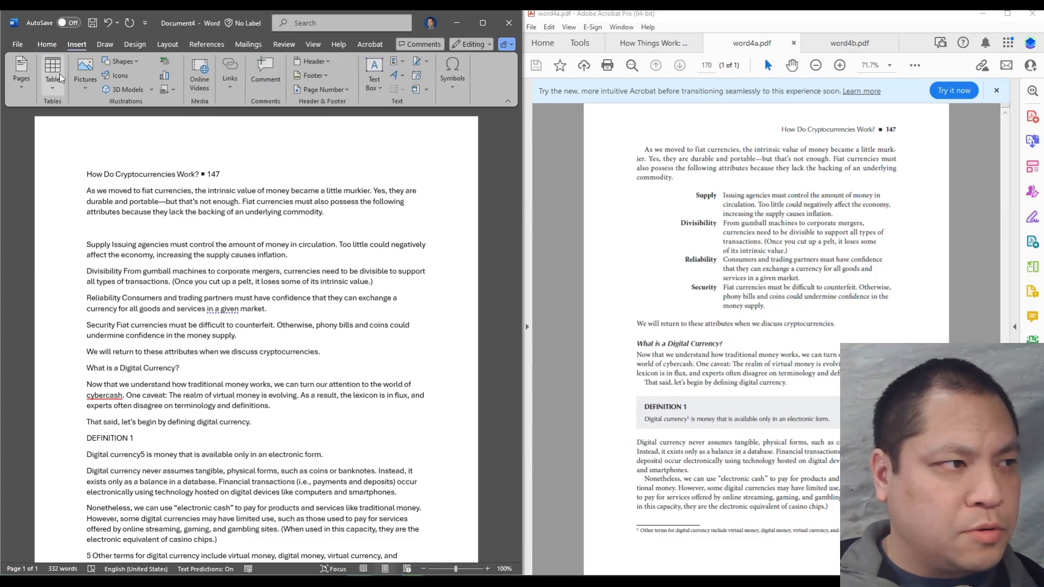
click(53, 86)
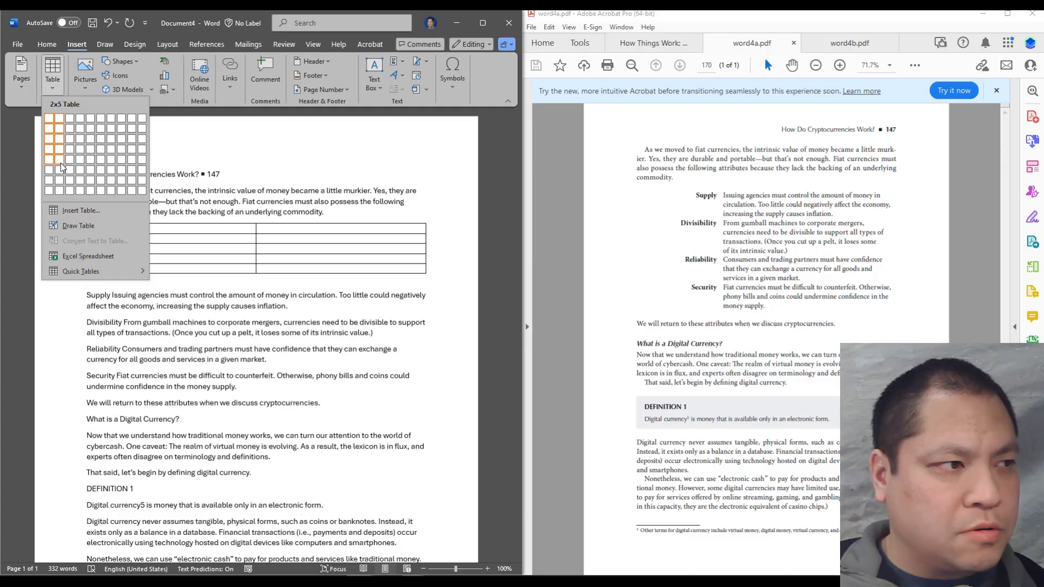
click(59, 180)
Step: Move the Supply and Divisibility terms and their descriptions into the first two table rows, terms in column one and descriptions in column two
click(291, 396)
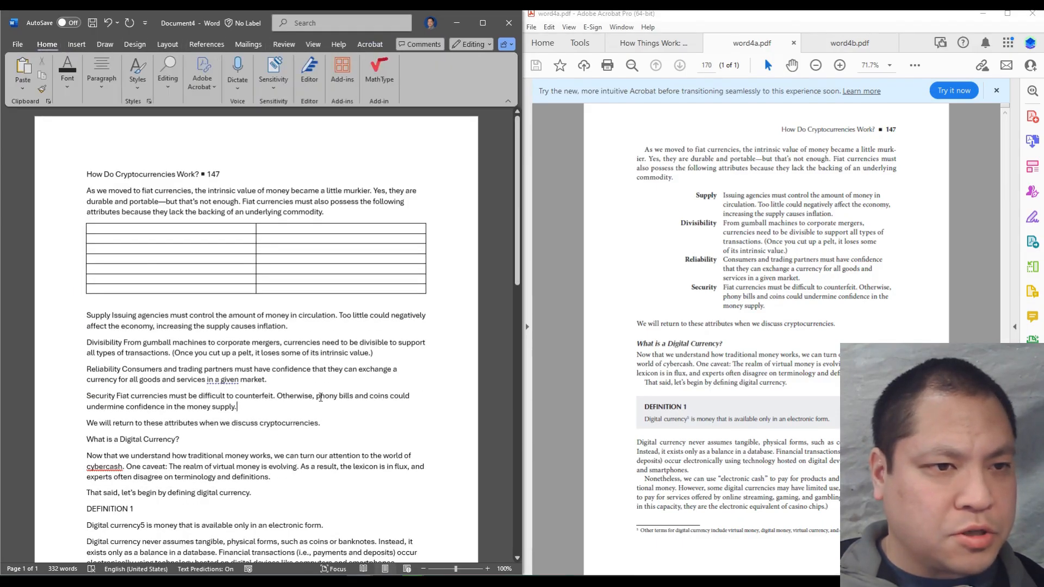
double_click(96, 318)
drag(97, 320, 100, 230)
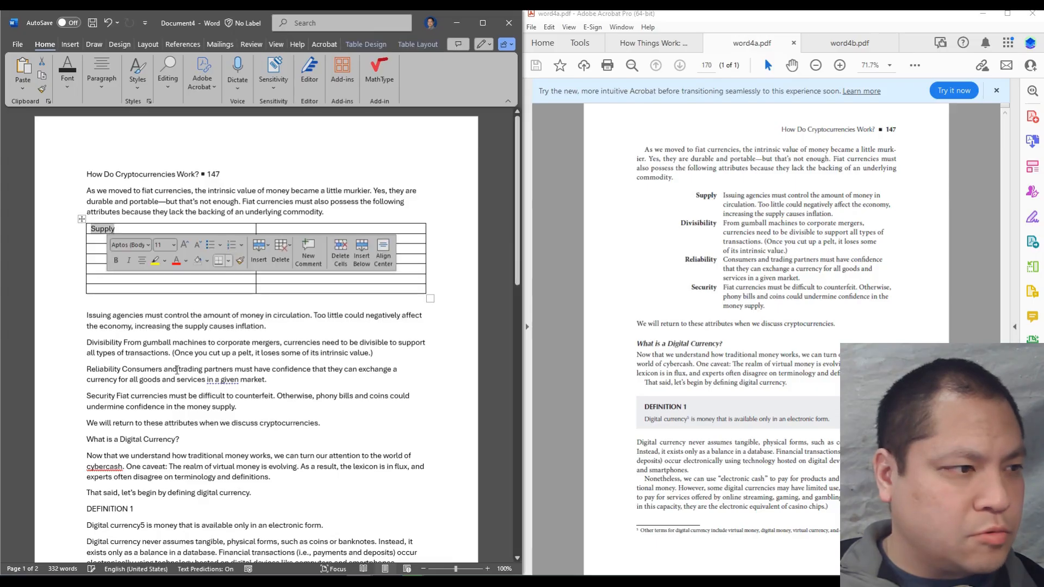
drag(86, 315, 283, 229)
double_click(106, 354)
drag(106, 355, 110, 278)
drag(76, 356, 293, 279)
Step: Move the Reliability term and its description into the third table row and remove the blank line after the description
double_click(92, 394)
drag(93, 394, 210, 404)
drag(209, 405, 302, 329)
click(411, 347)
key(Delete)
key(F12)
click(471, 302)
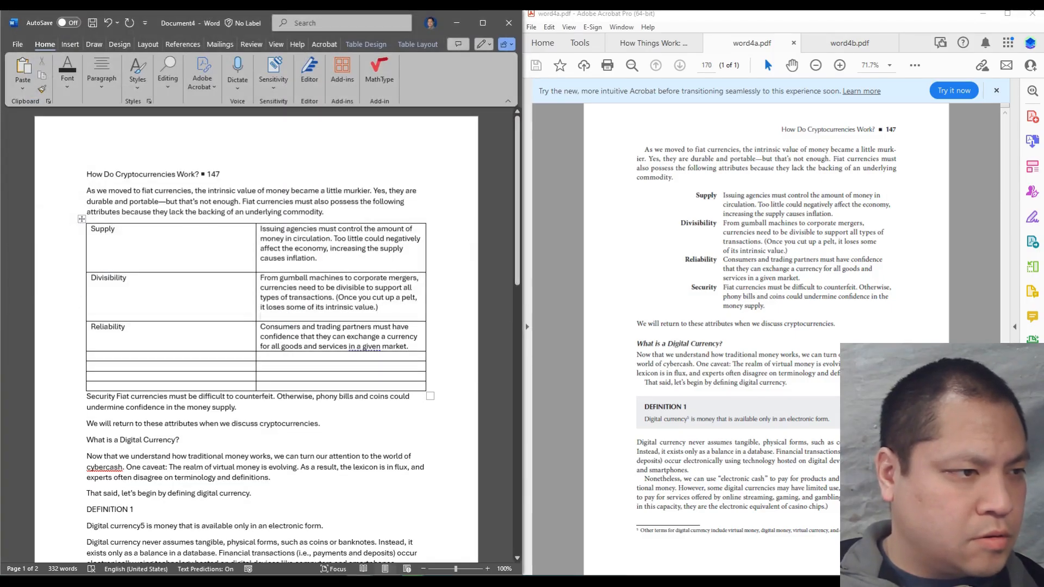
Step: Remove the trailing blank lines from the Divisibility and Supply description cells
click(382, 309)
key(Delete)
click(326, 258)
key(Delete)
Step: Move the Security term and its description into the fourth table row and remove the blank line after the description
double_click(102, 378)
drag(102, 378, 283, 337)
click(274, 367)
key(BackSpace)
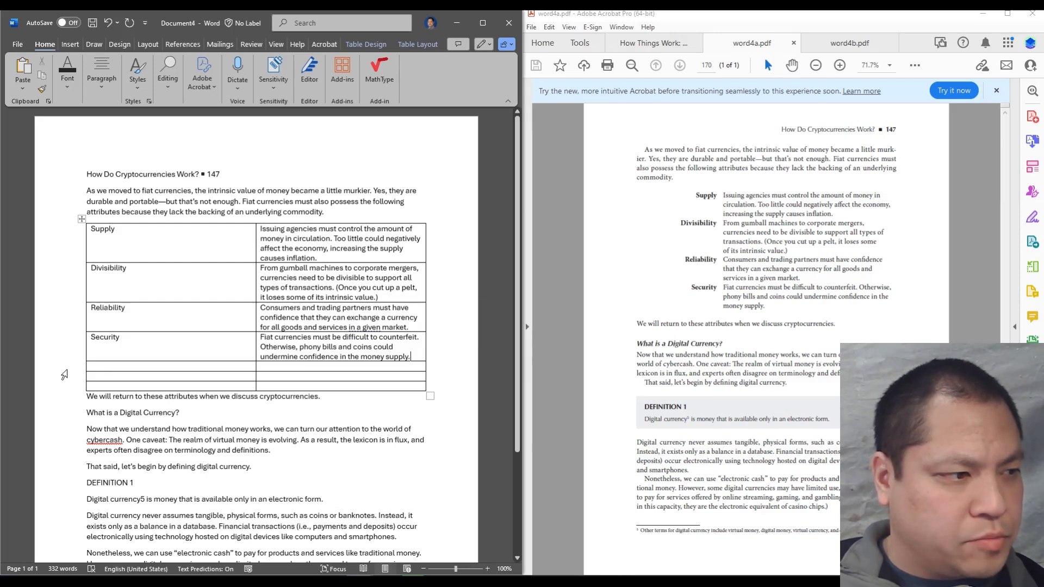
Step: Try to remove the three empty table rows by deleting their cells with the shift cells up option
drag(63, 367, 64, 396)
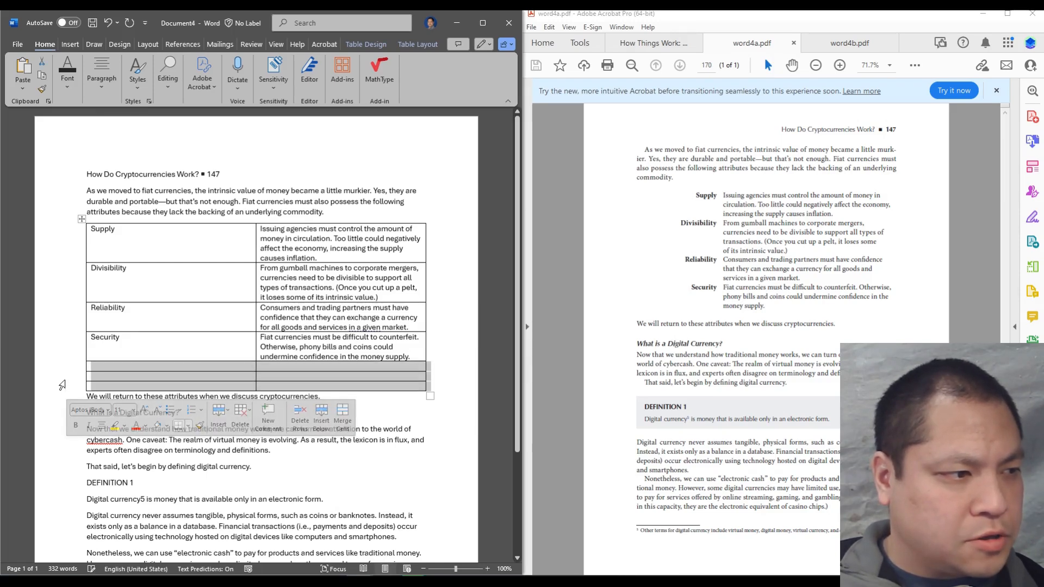
click(63, 369)
drag(63, 372, 290, 385)
click(116, 378)
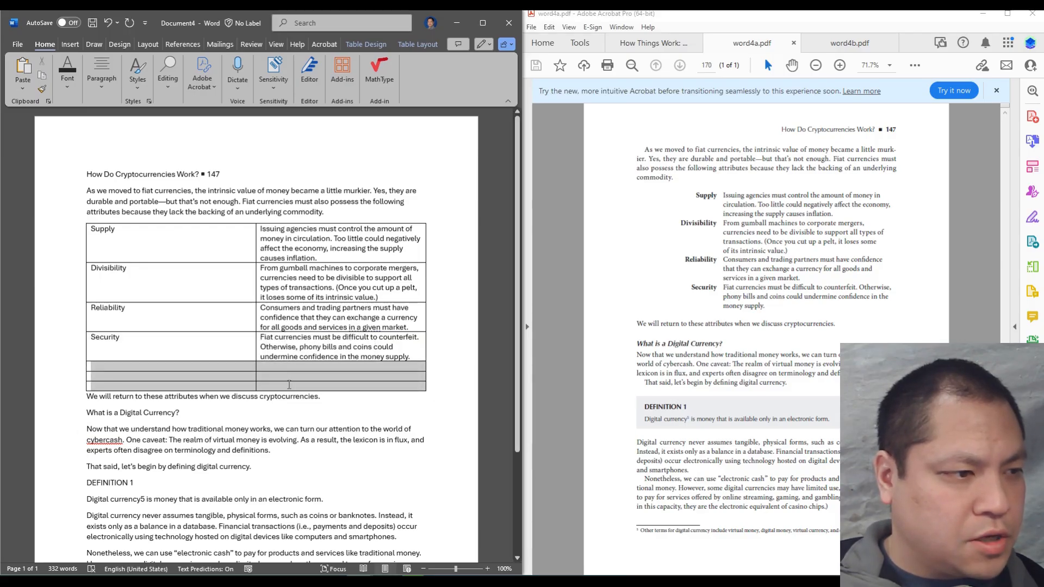
right_click(156, 371)
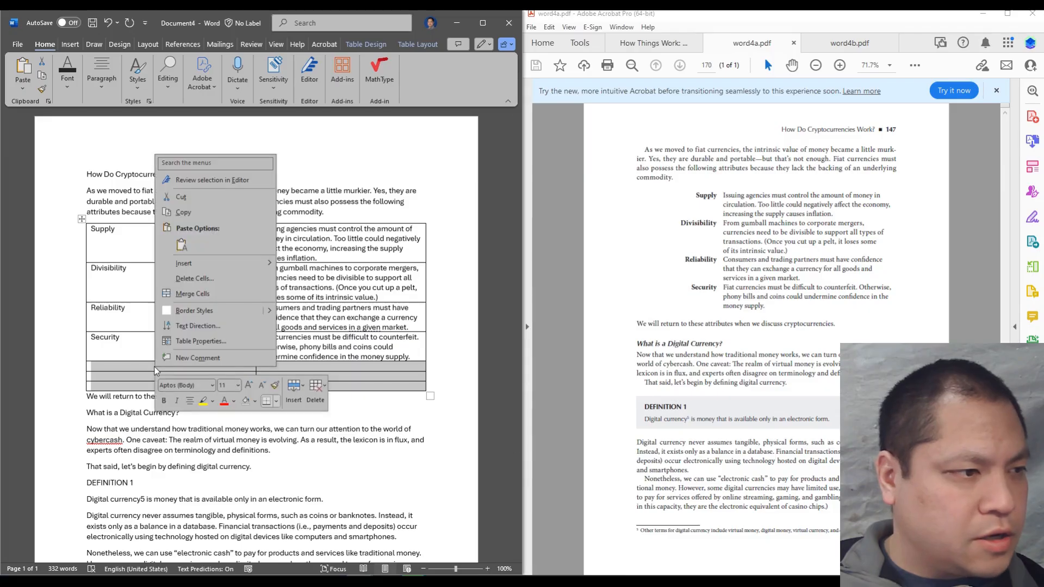
click(196, 279)
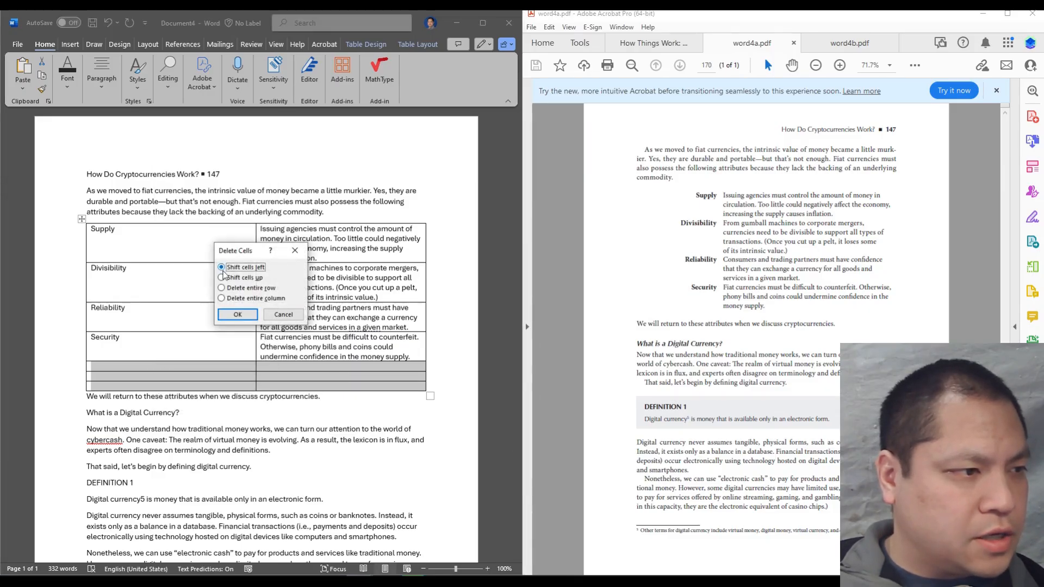
click(221, 278)
click(238, 314)
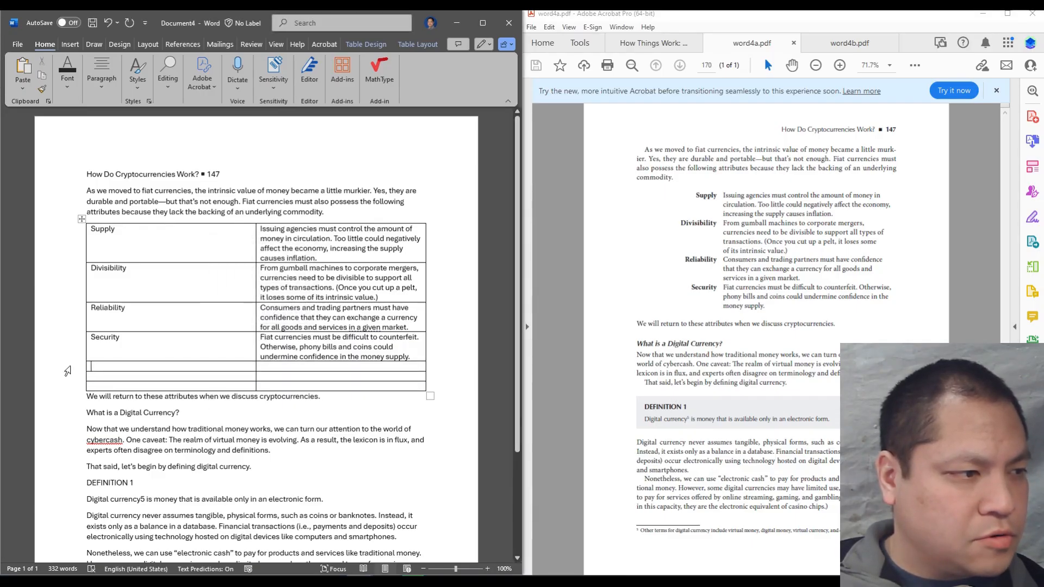
Step: Delete the three empty rows at the end of the table and add a blank line between the table and the following sentence
drag(67, 369, 65, 379)
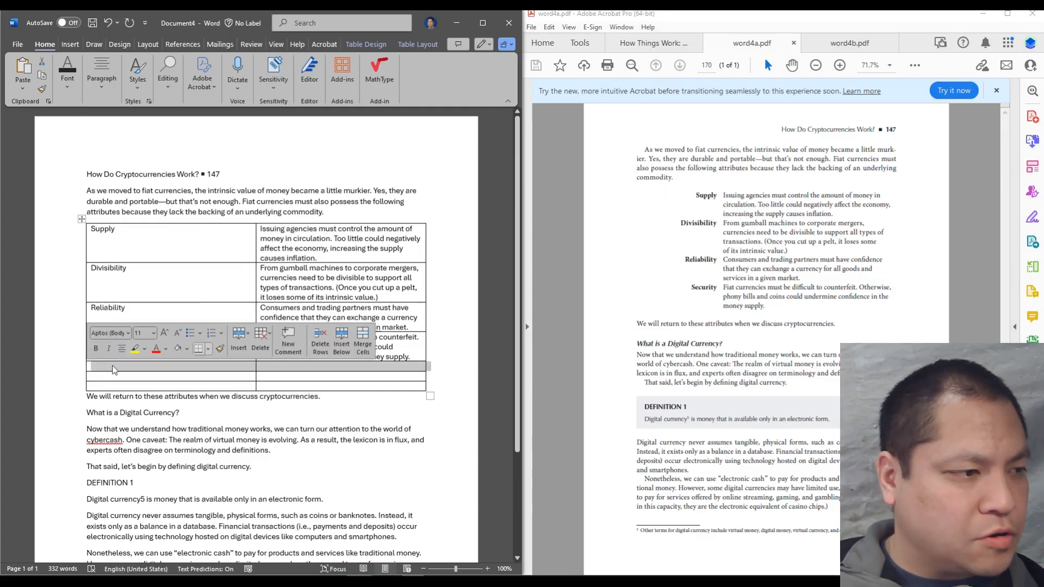
click(154, 364)
mouse_move(72, 376)
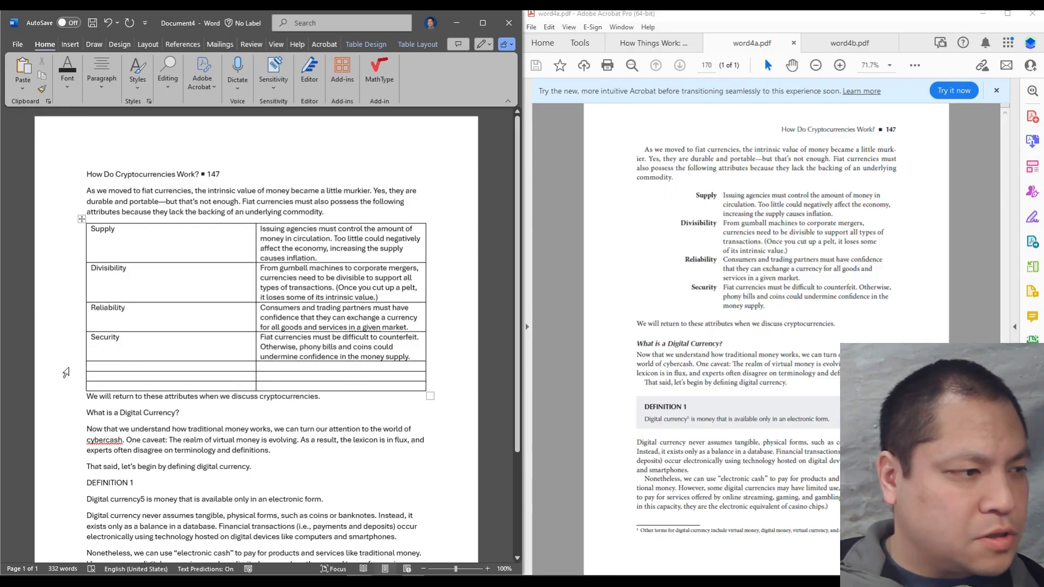
click(68, 368)
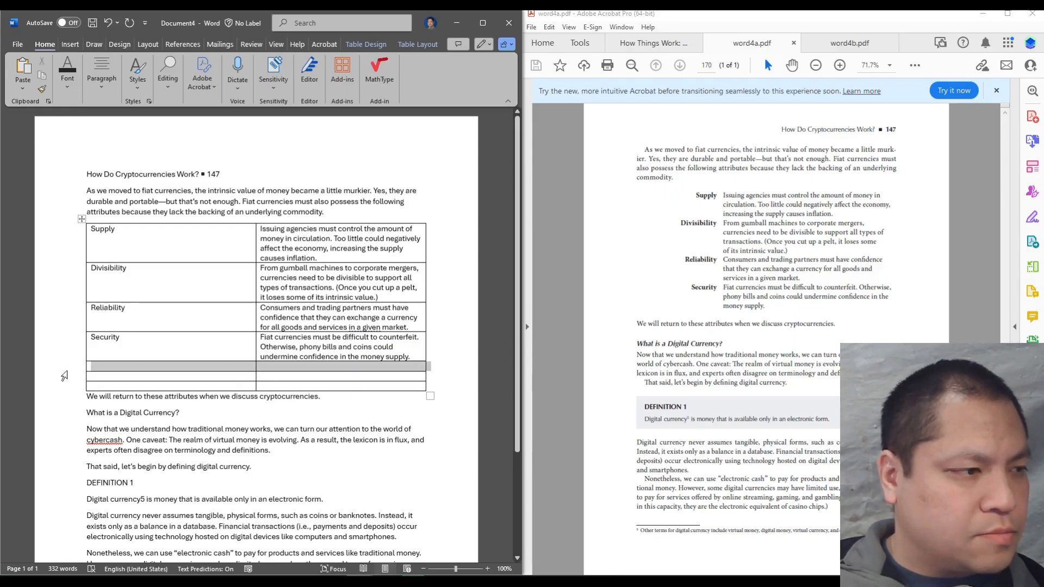
drag(67, 372, 68, 390)
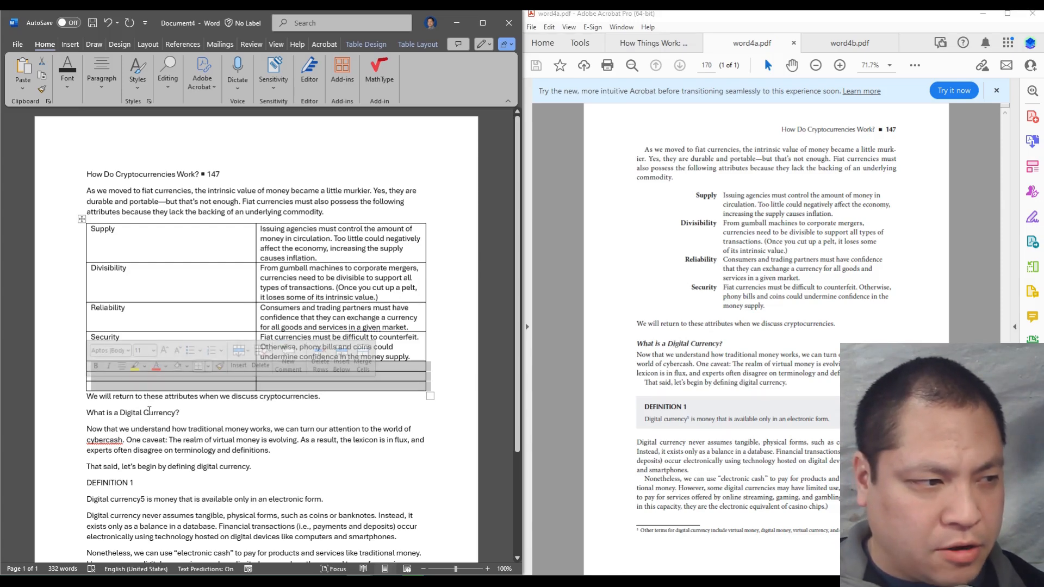
right_click(152, 391)
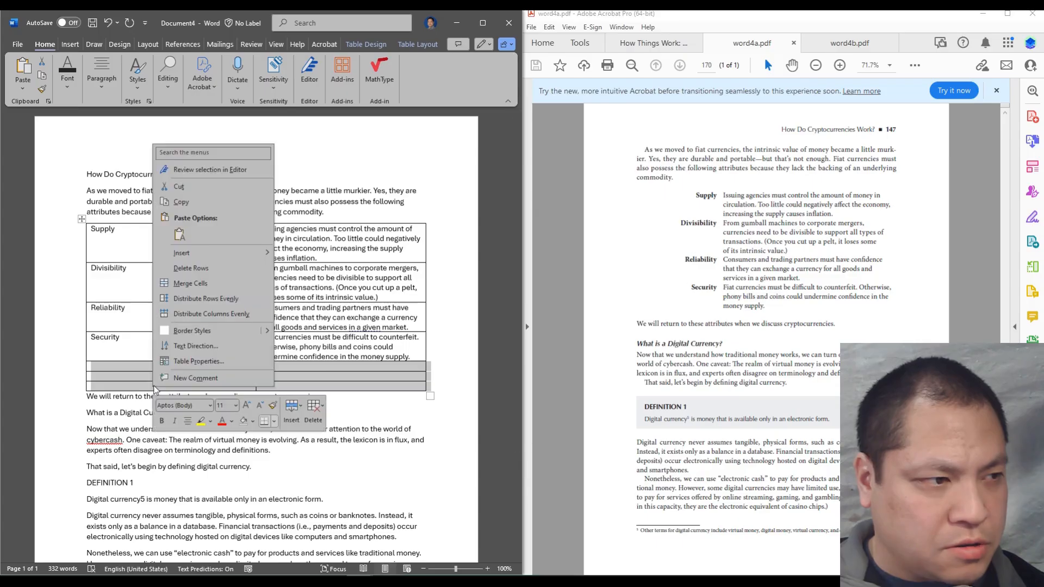
click(223, 268)
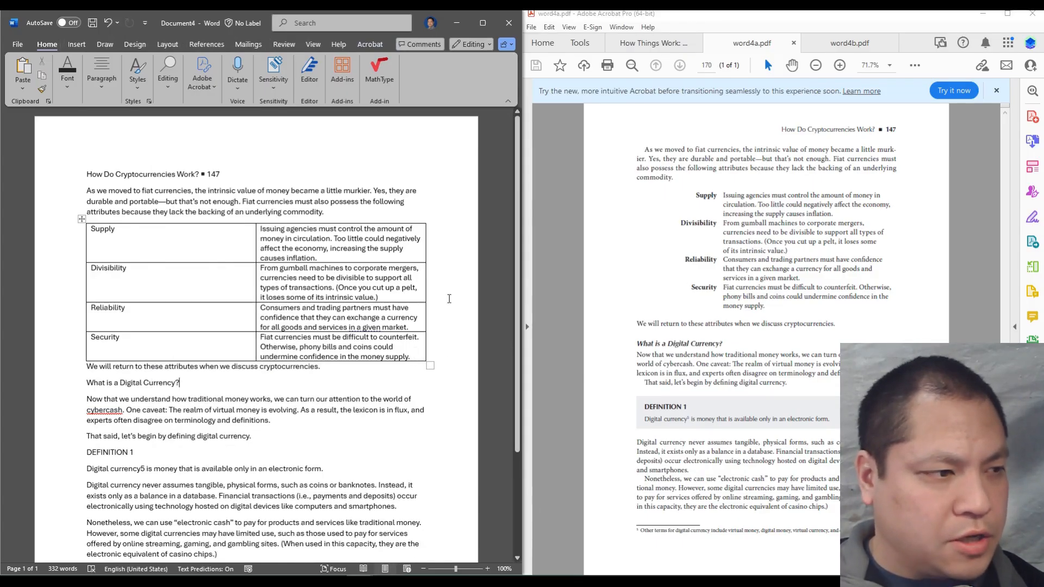
click(88, 367)
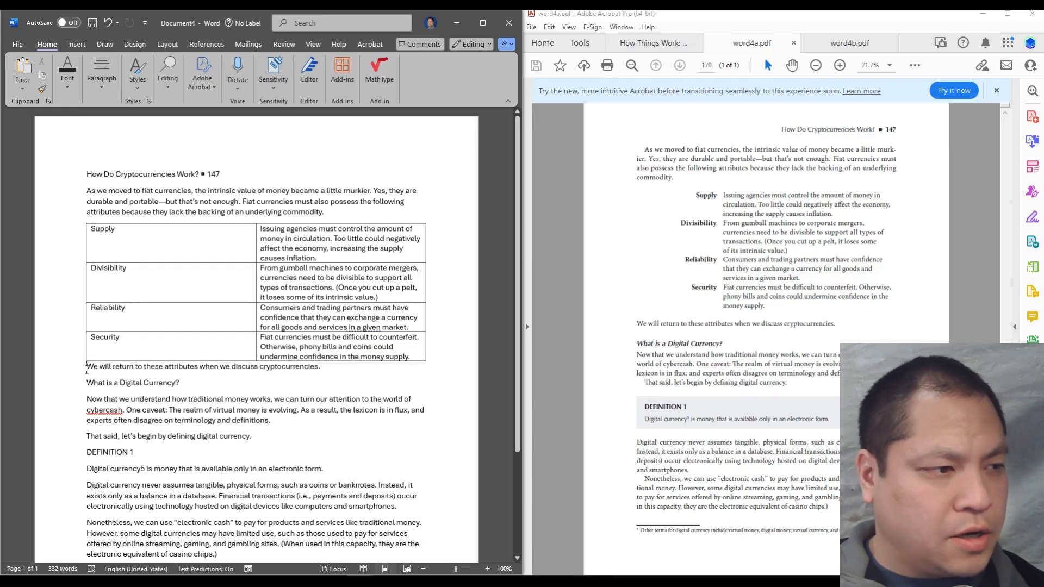
key(Return)
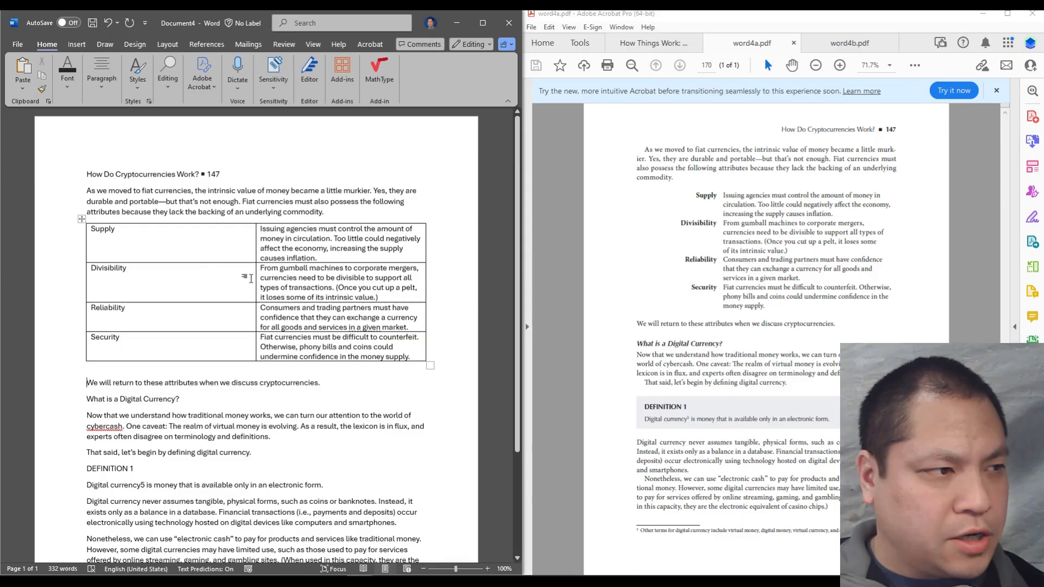
Step: Right-align and bold the four terms in the table's first column
click(115, 251)
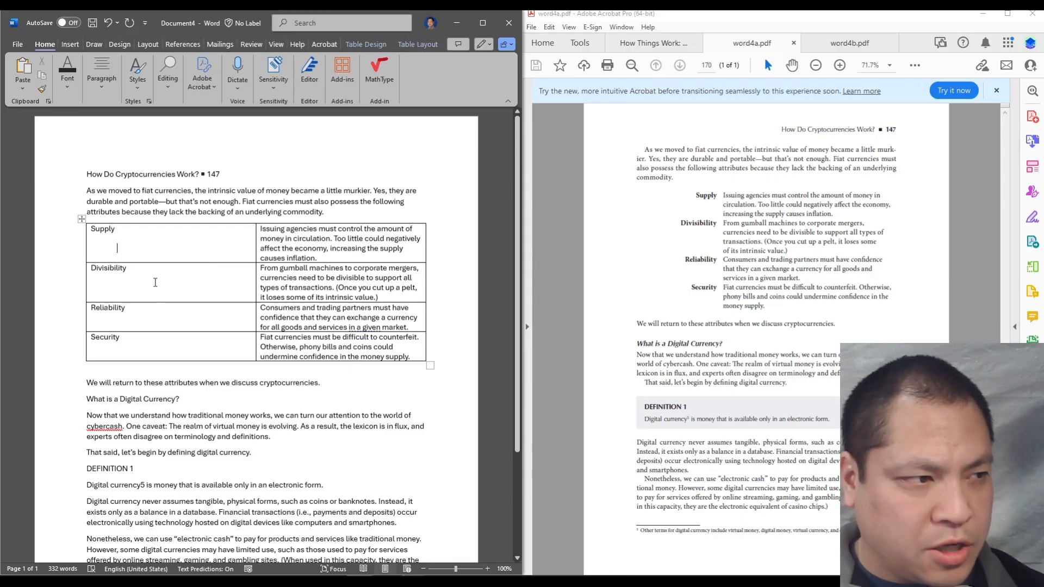
click(172, 329)
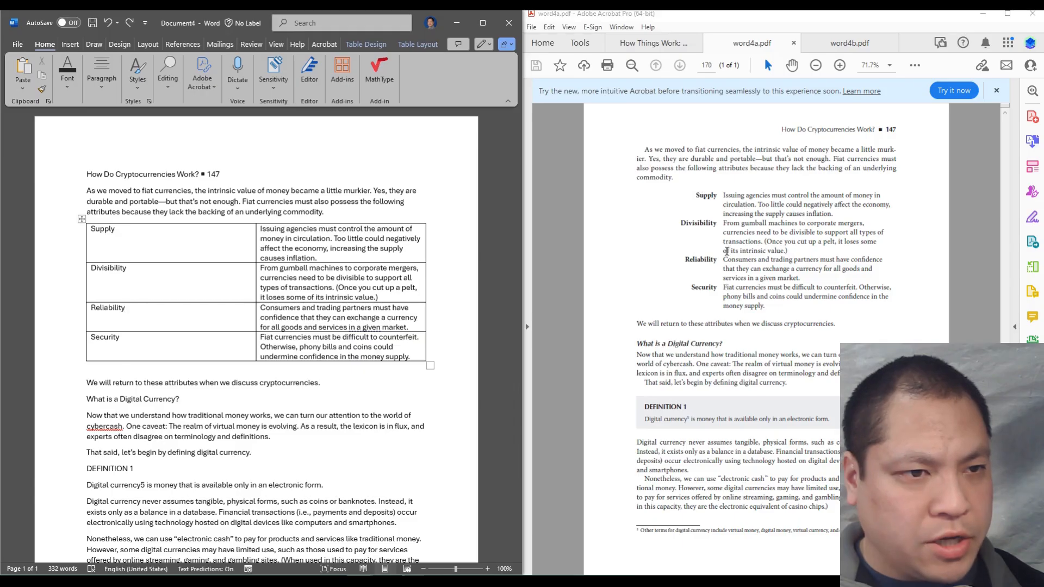
drag(143, 250, 152, 336)
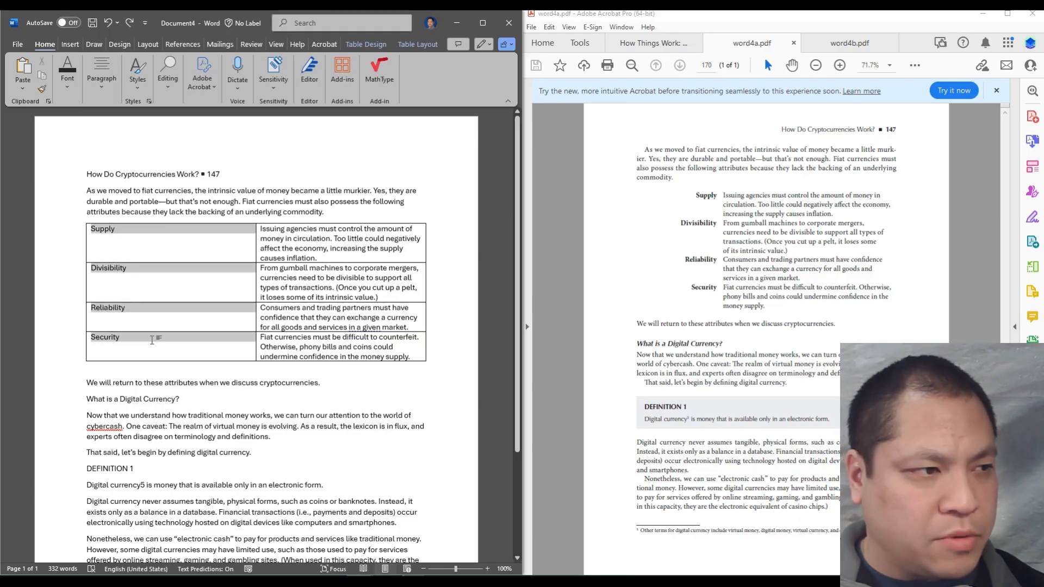
mouse_move(155, 329)
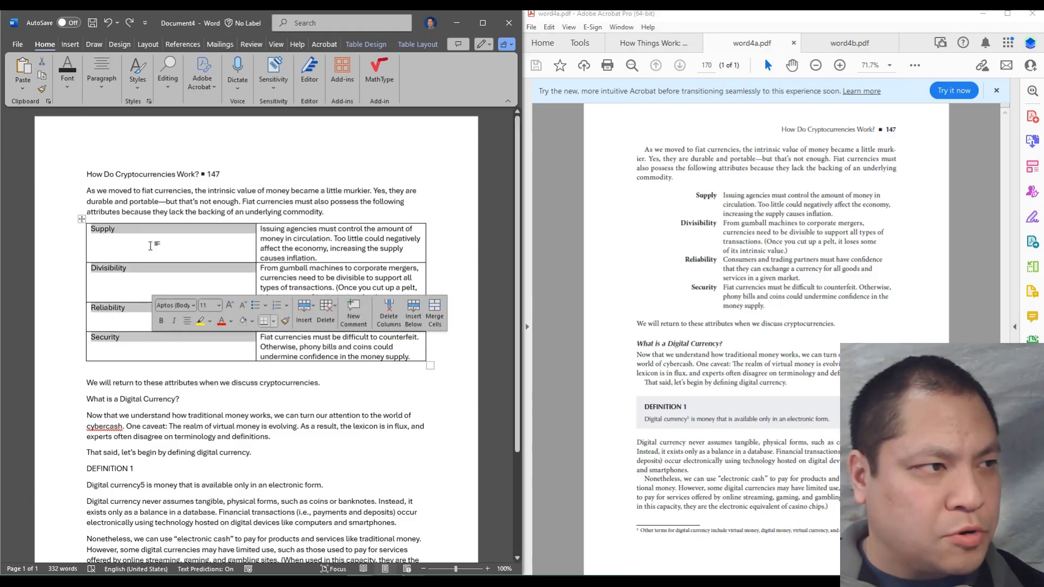
click(103, 92)
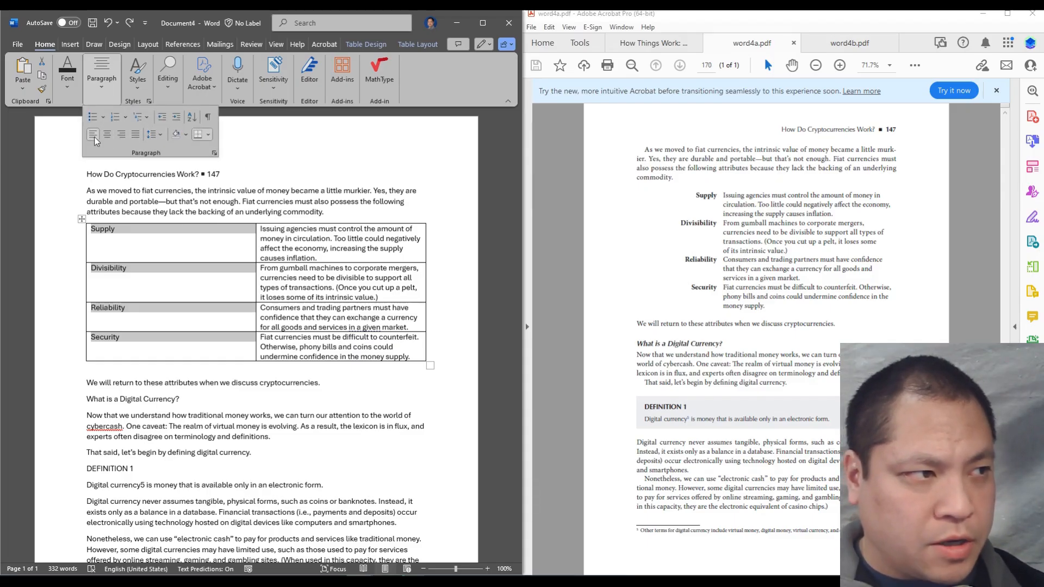
click(122, 132)
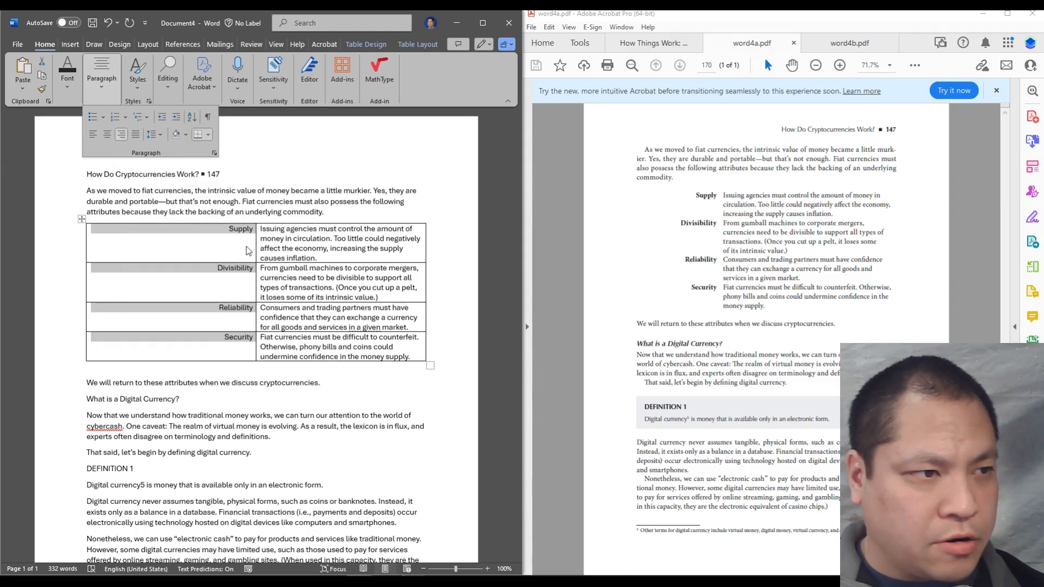
click(63, 80)
click(62, 135)
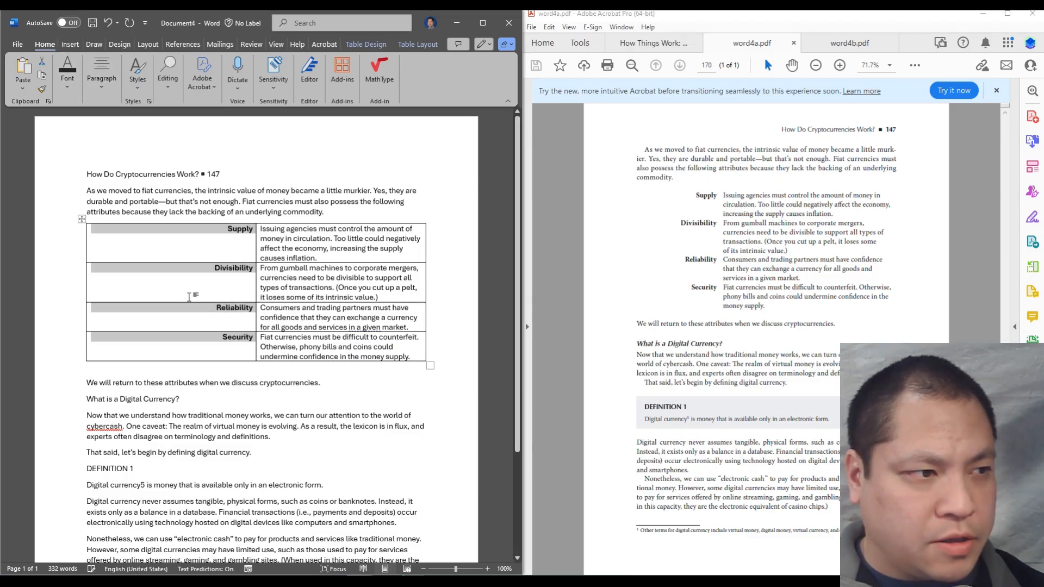
click(296, 295)
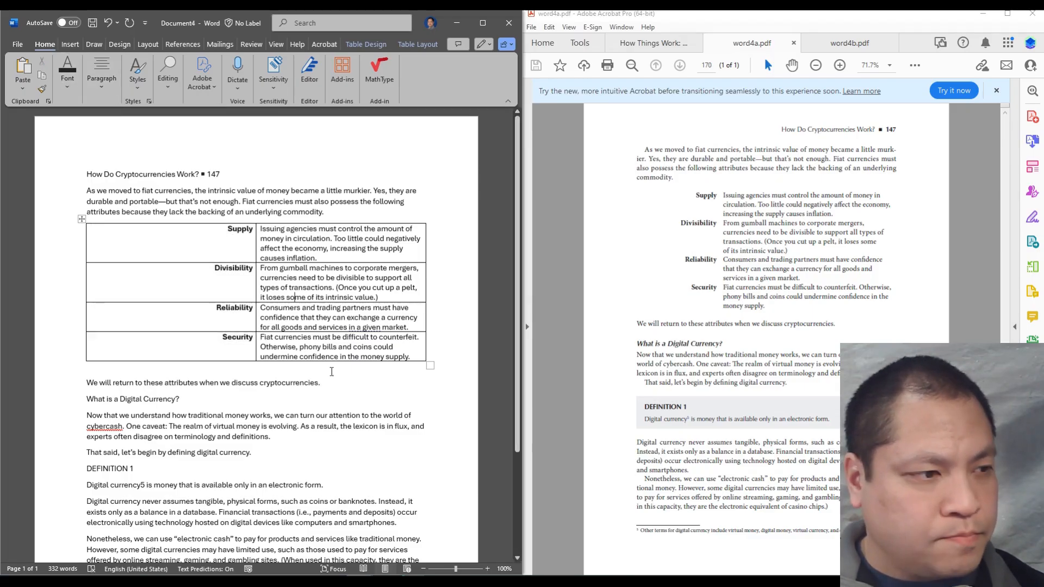
Step: Try right and centre alignment on the sentence "We will return to these attributes when we discuss cryptocurrencies" and restore its left alignment
drag(322, 383, 97, 387)
click(107, 89)
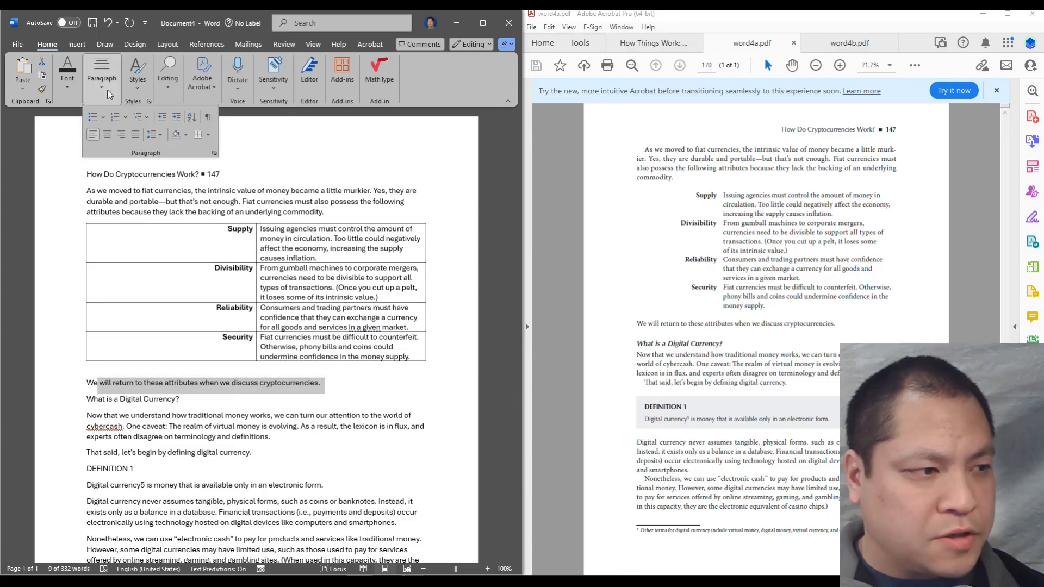
click(305, 404)
drag(323, 387, 42, 391)
click(103, 86)
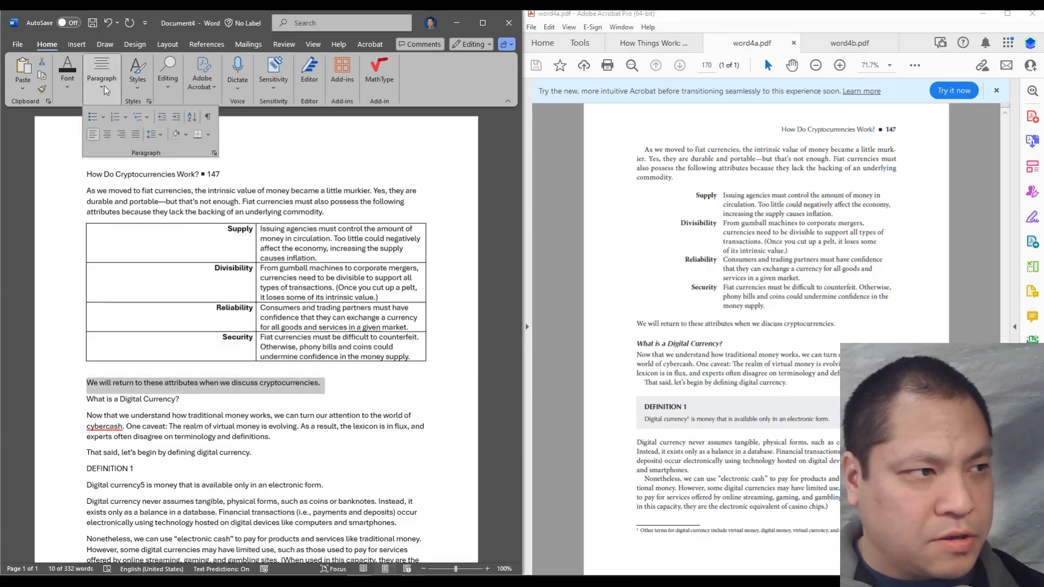
click(122, 135)
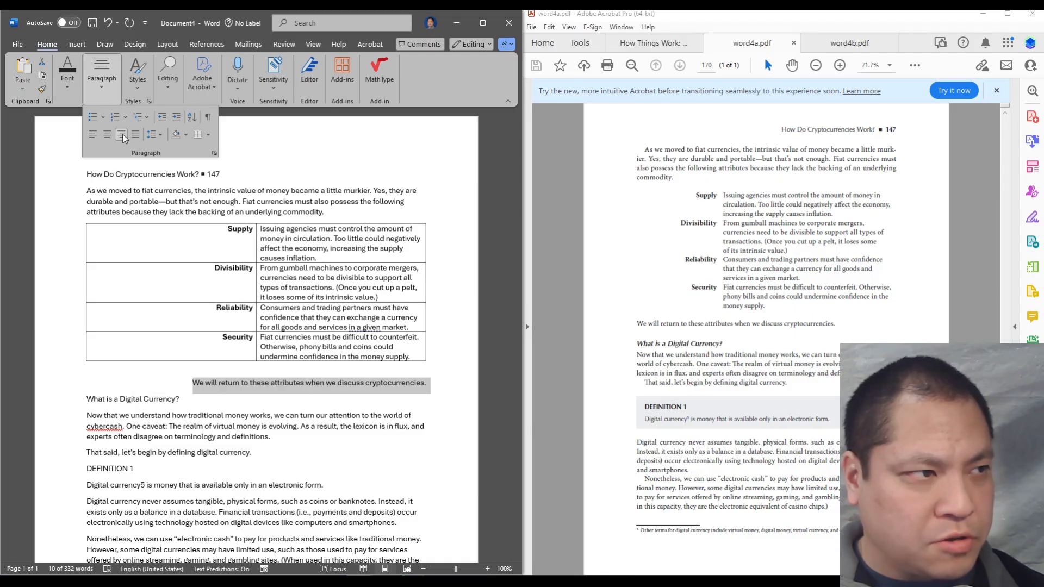
click(106, 135)
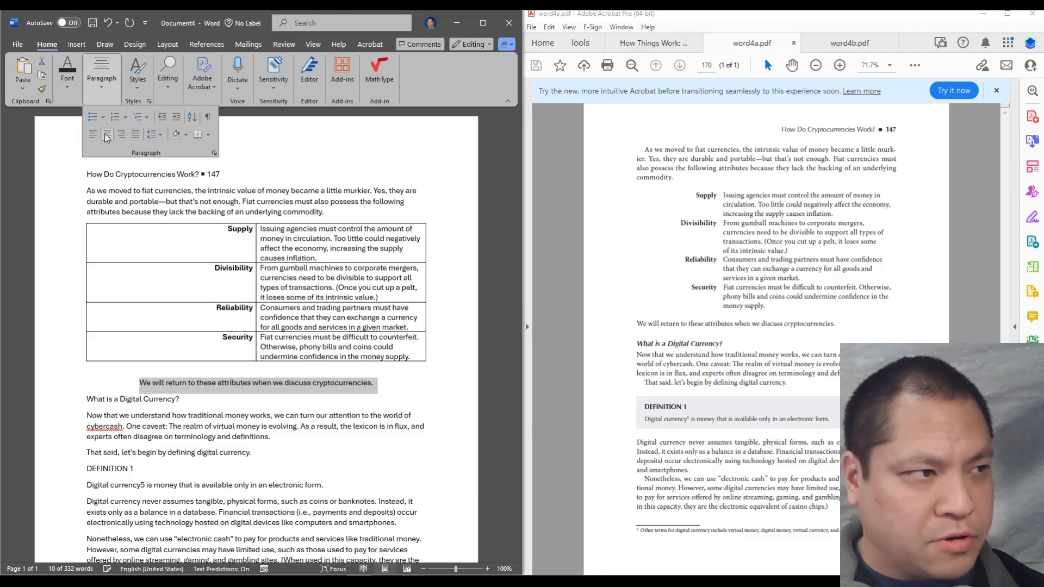
click(91, 136)
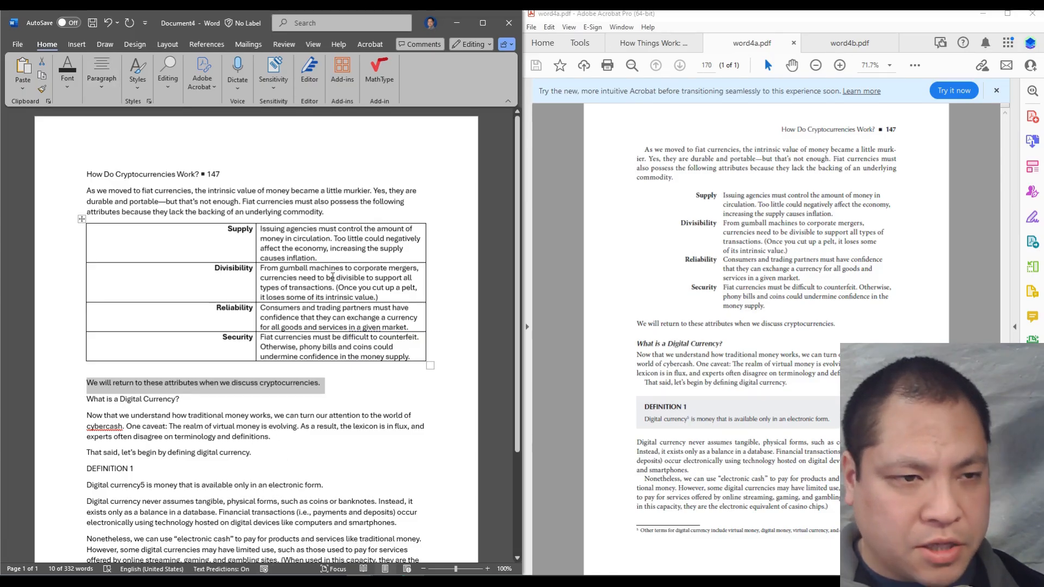
Step: Remove all borders from the two-column table of currency attributes
drag(227, 231, 348, 348)
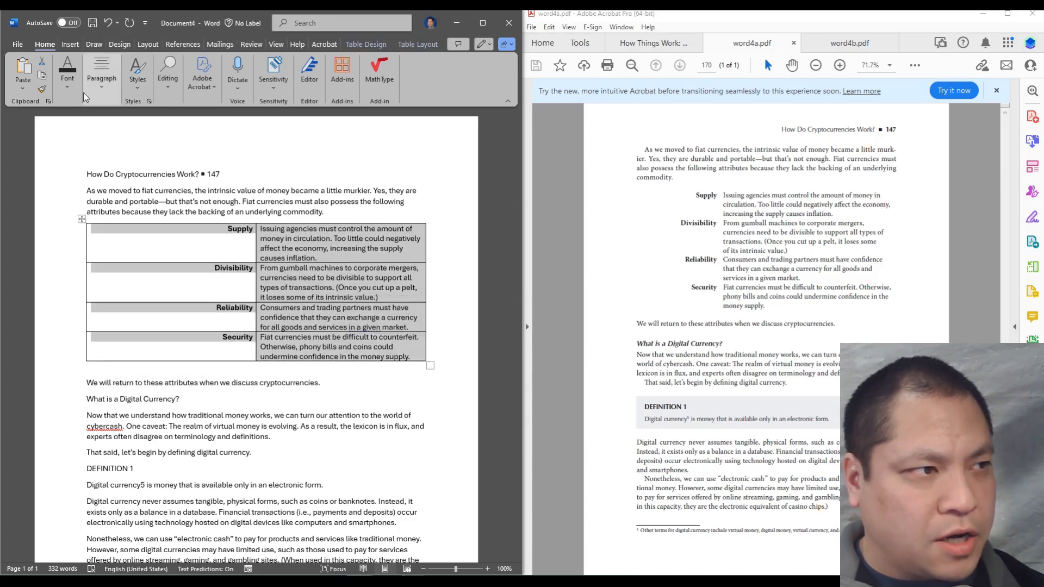
click(415, 45)
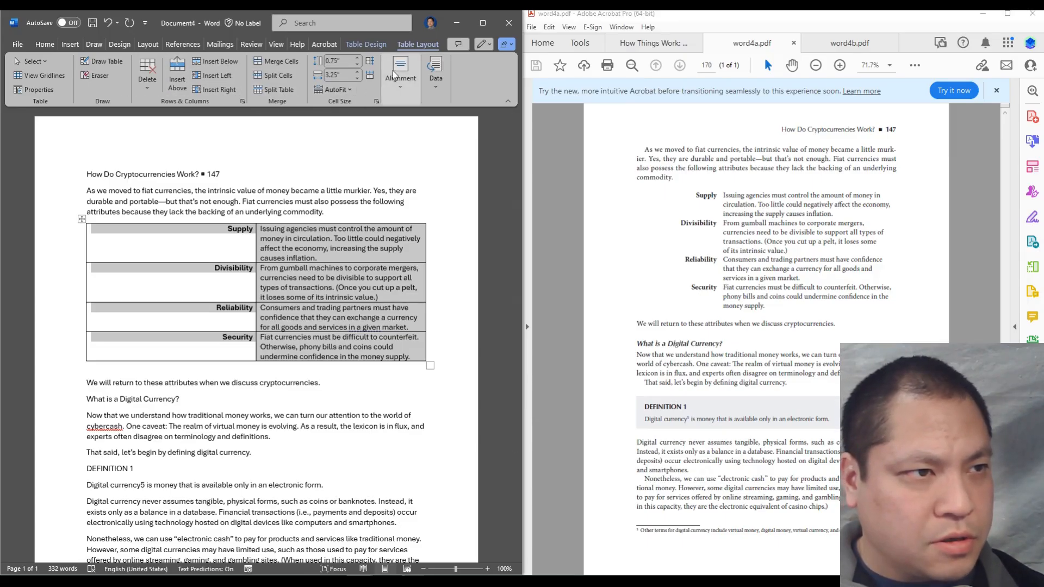
click(367, 44)
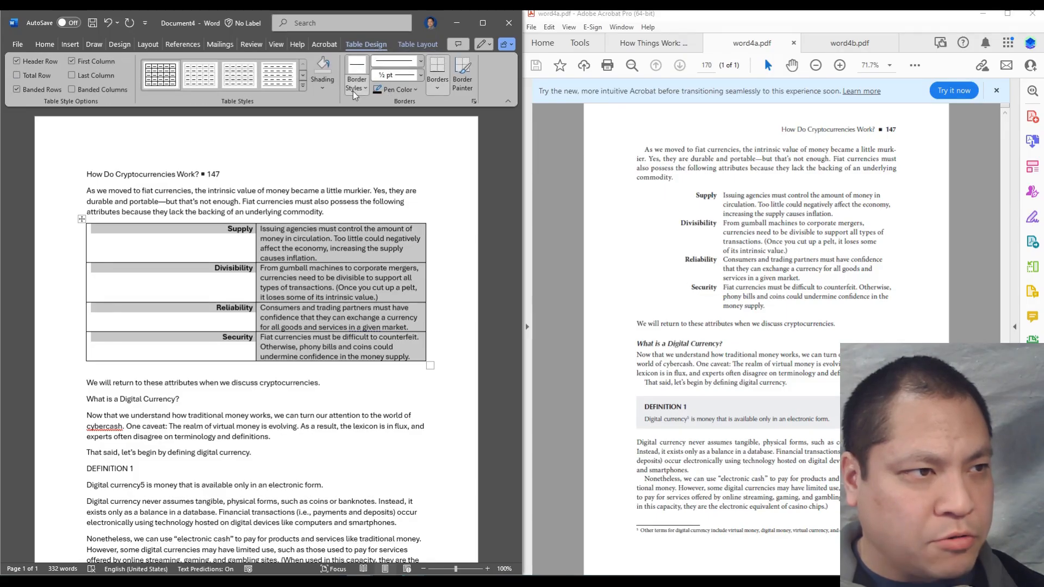
click(439, 90)
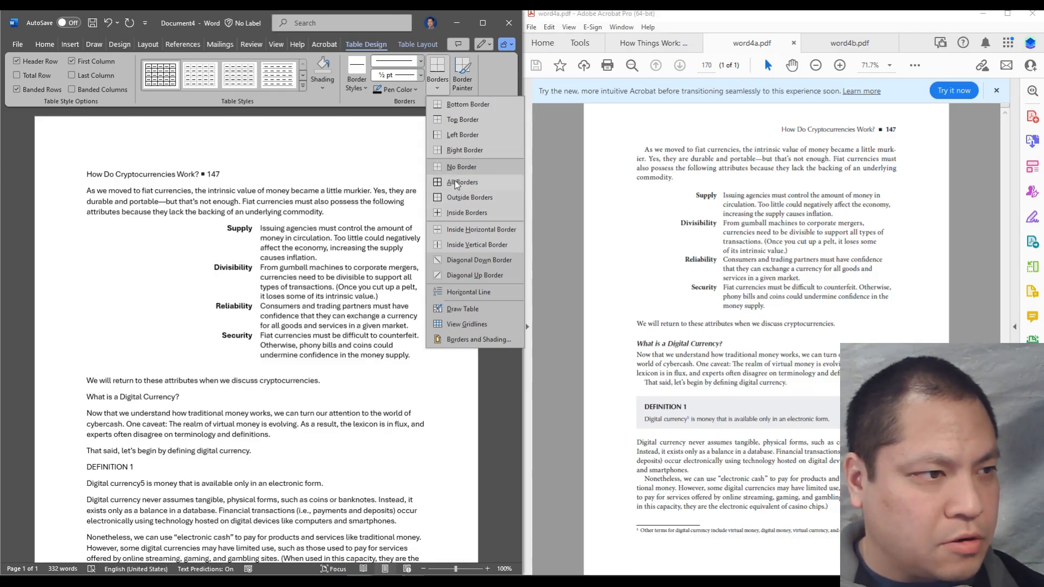
key(Escape)
click(373, 399)
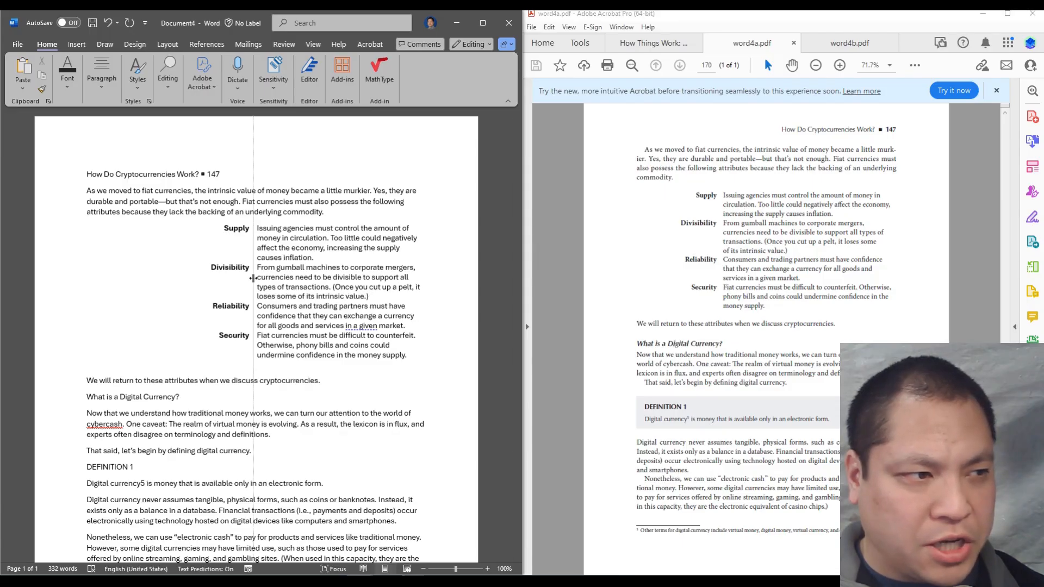
Step: Narrow the table's first column and pull in its right edge so the descriptions wrap closer to the PDF layout
drag(250, 278, 189, 277)
click(307, 410)
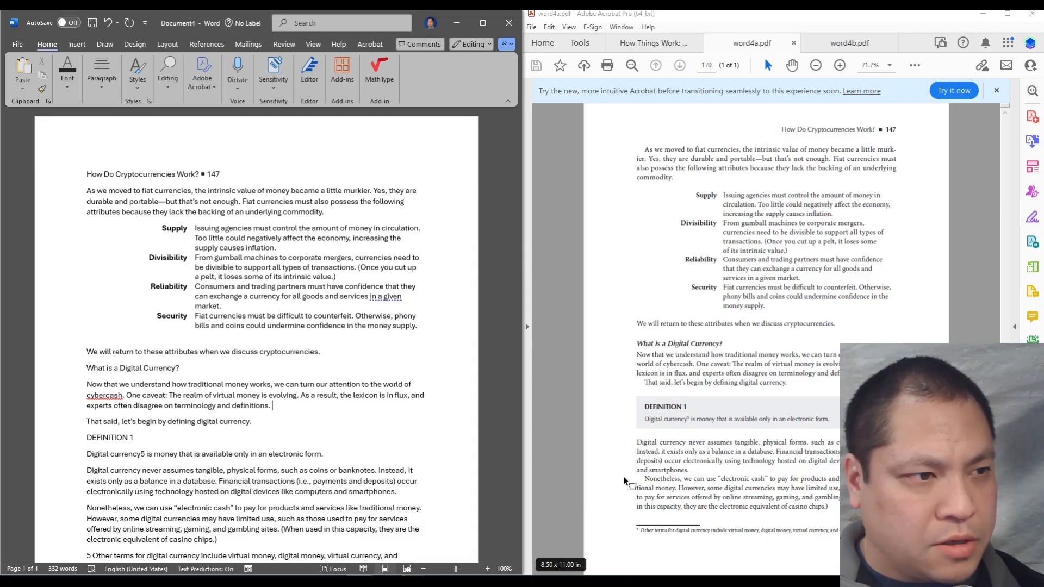
click(359, 268)
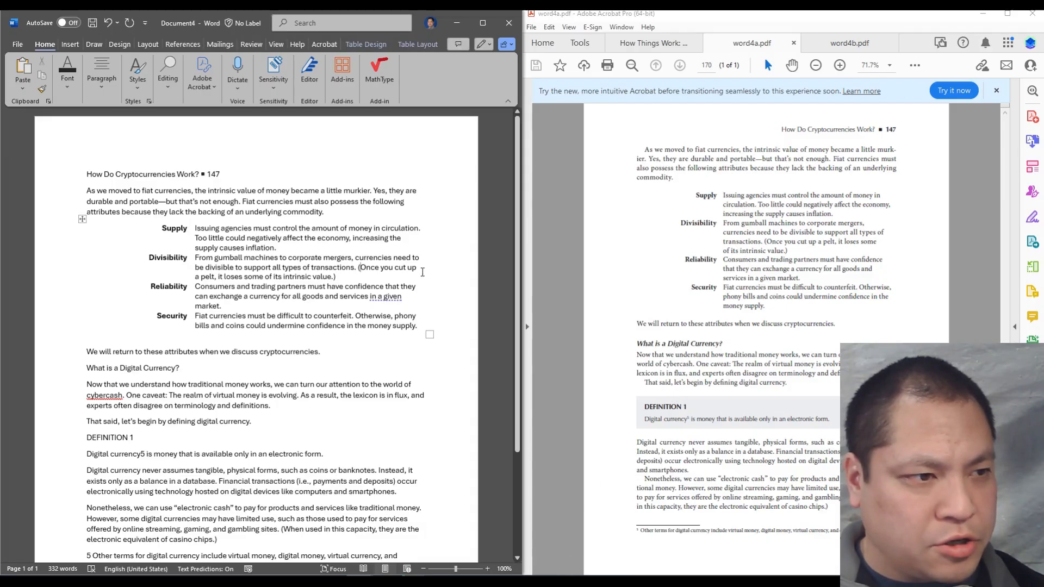
drag(419, 272, 404, 273)
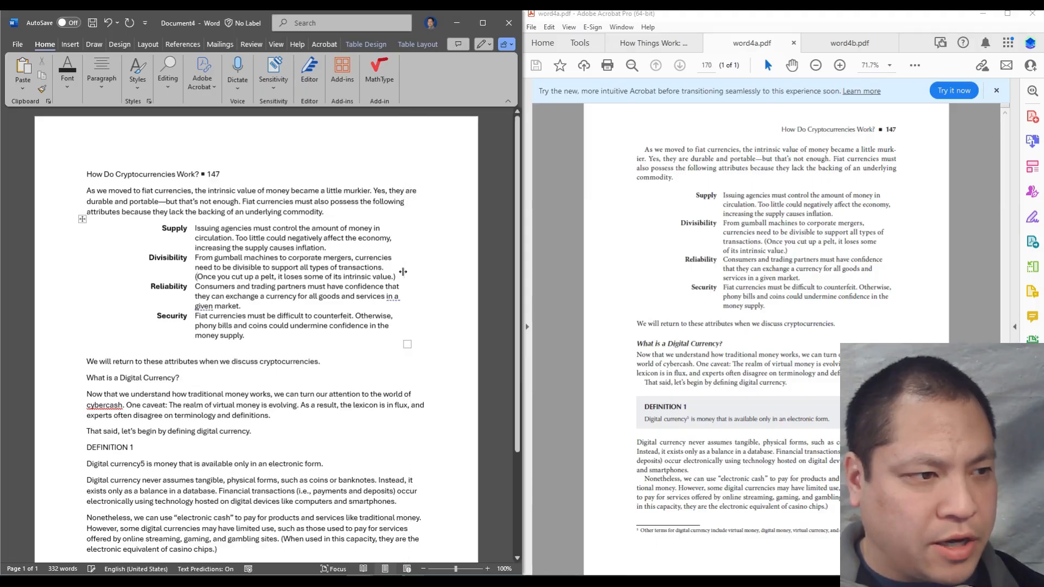
click(369, 478)
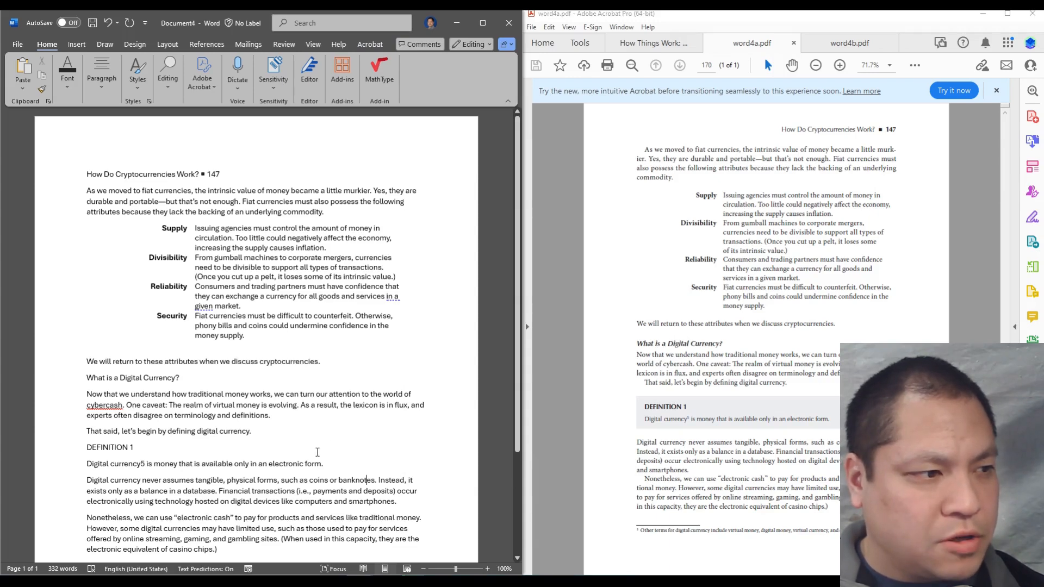
Step: Insert a blank line above the "DEFINITION 1" heading
scroll(314, 460, down, 2)
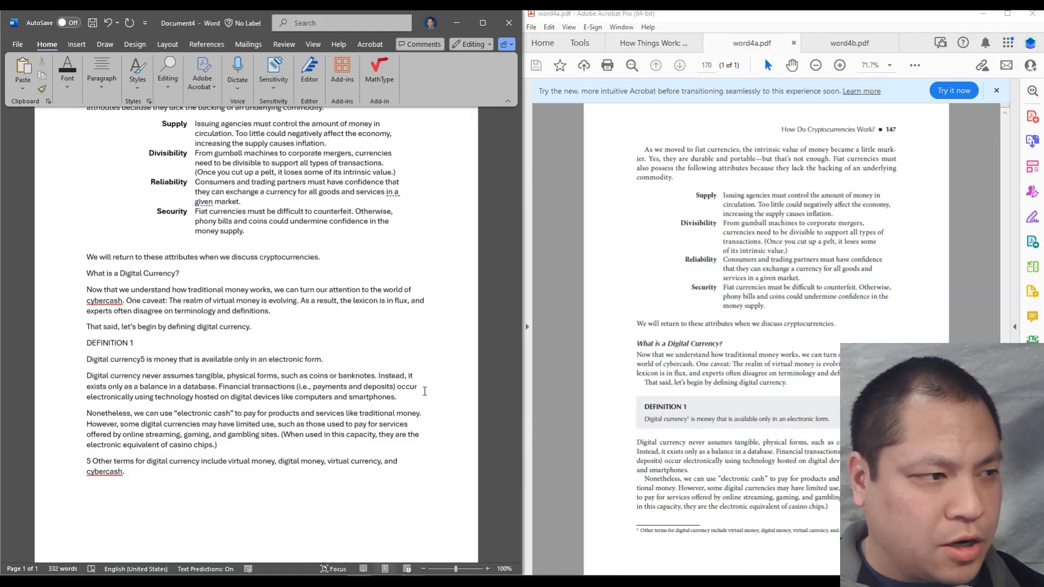
click(89, 346)
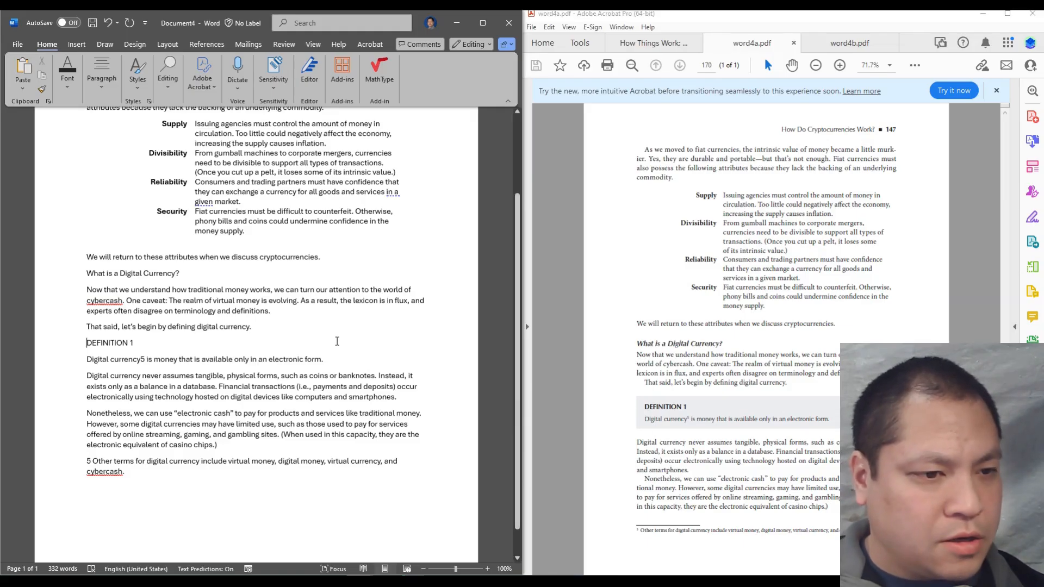
text(')
key(BackSpace)
key(BackSpace)
key(Return)
key(Return)
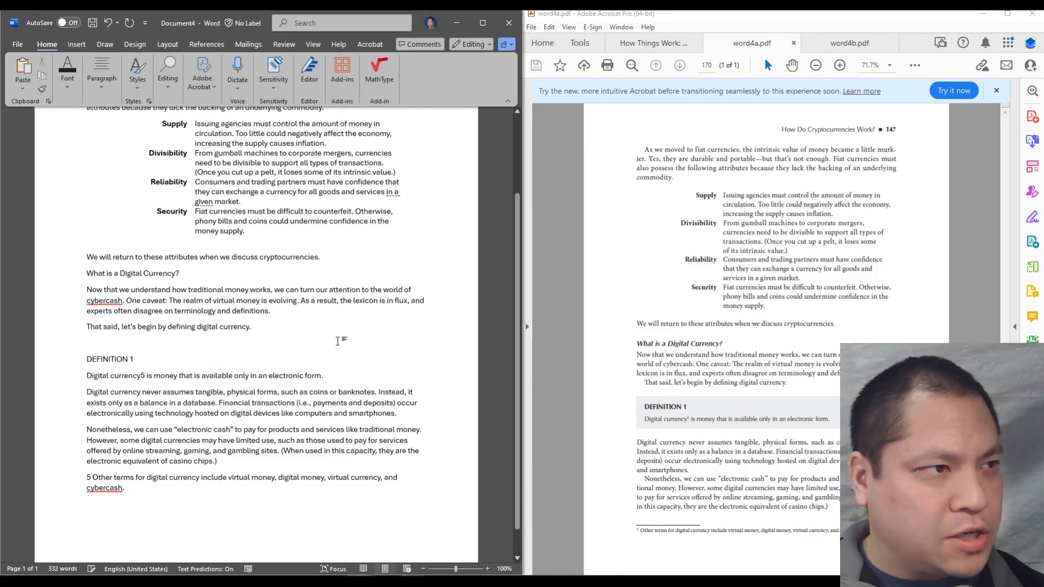
Step: Insert a Simple Text Box on the blank line above "DEFINITION 1" and set its text wrapping to In Line with Text
click(77, 43)
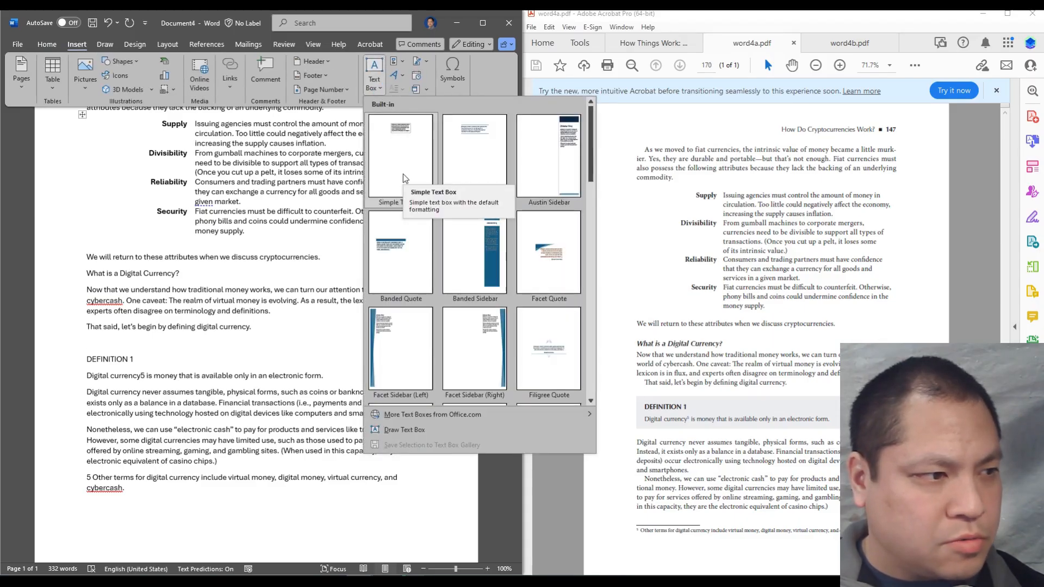
click(403, 174)
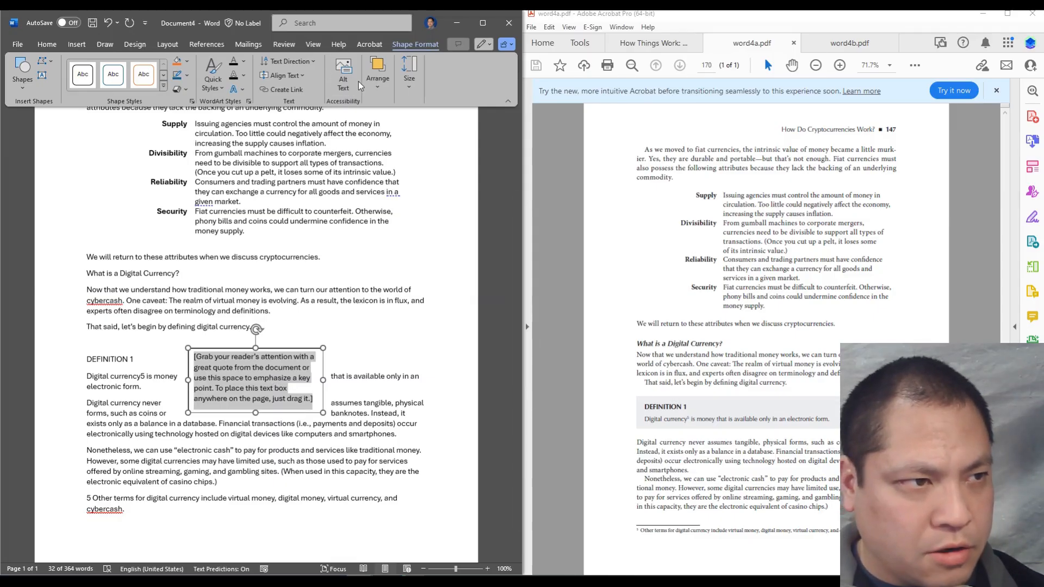
click(375, 82)
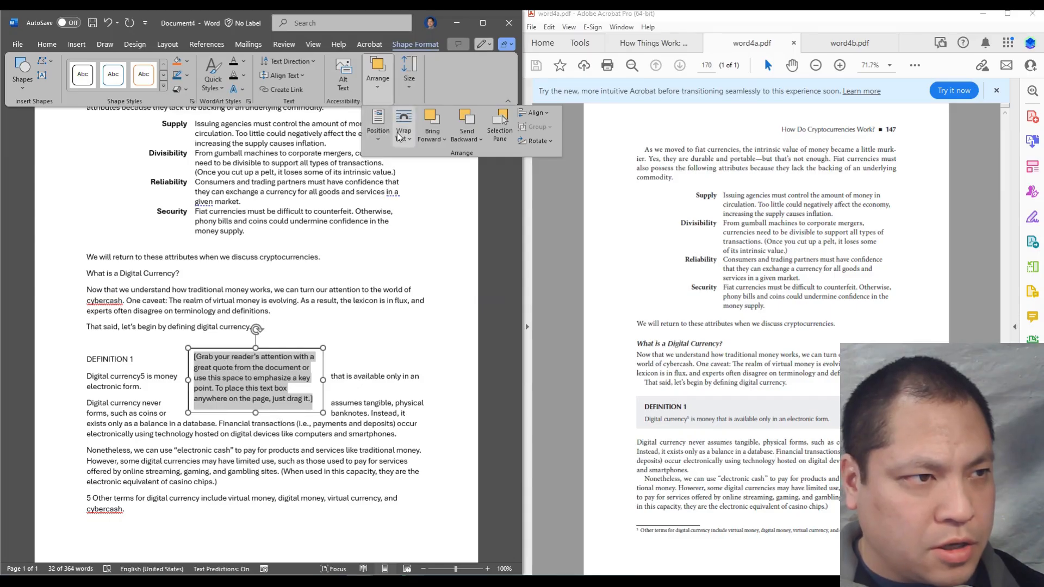
click(402, 135)
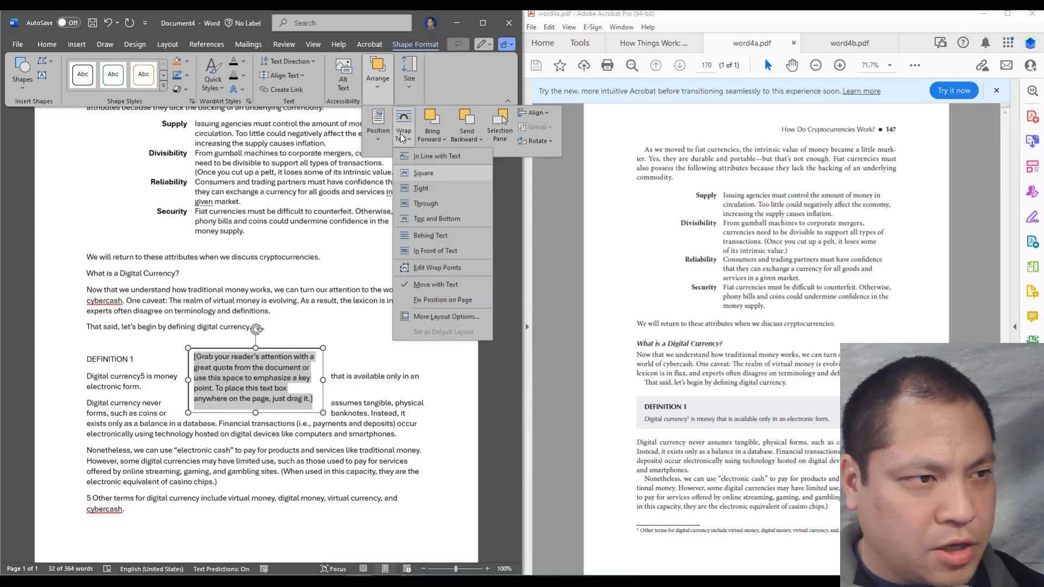
click(422, 156)
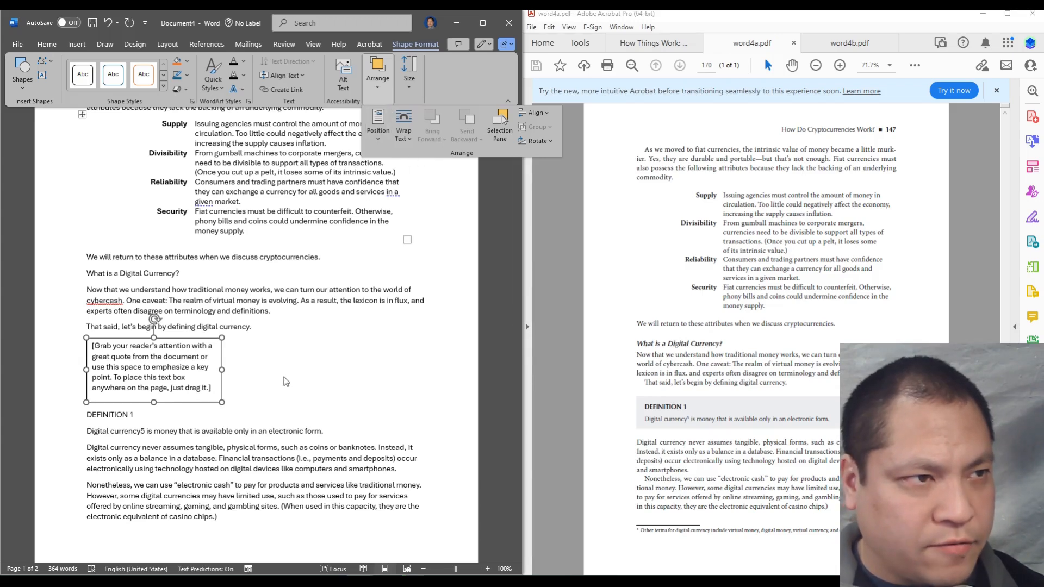
click(288, 356)
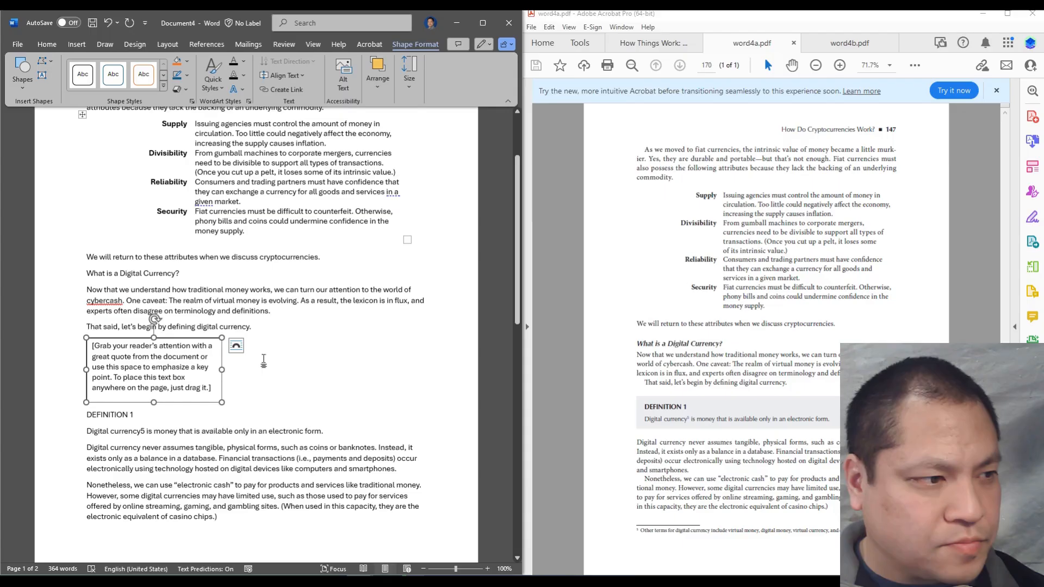
Step: Move the "DEFINITION 1" heading and its sentence into the text box in place of the placeholder, and shorten the box to fit
triple_click(184, 371)
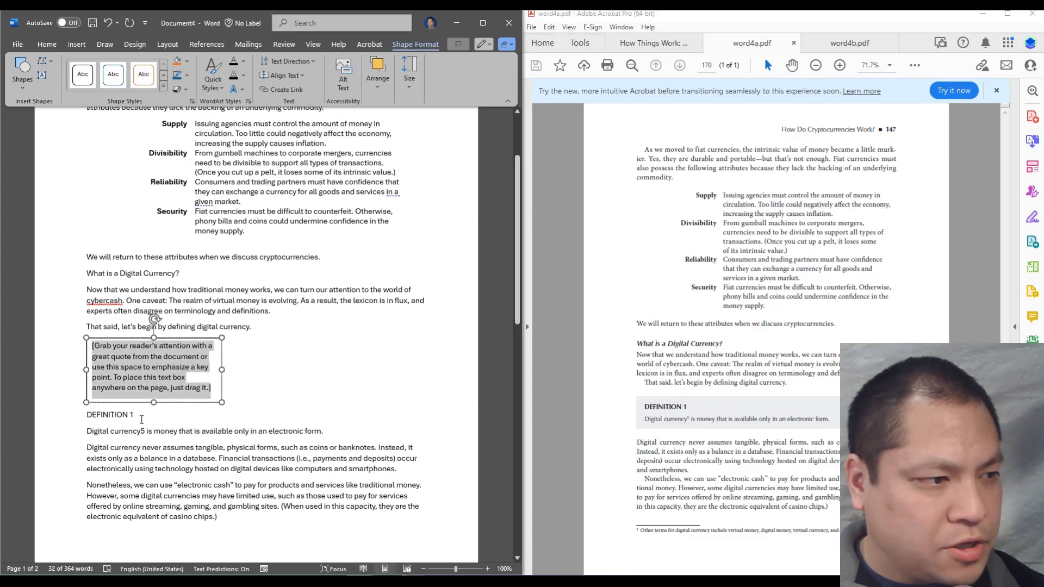
click(327, 432)
drag(326, 430, 110, 369)
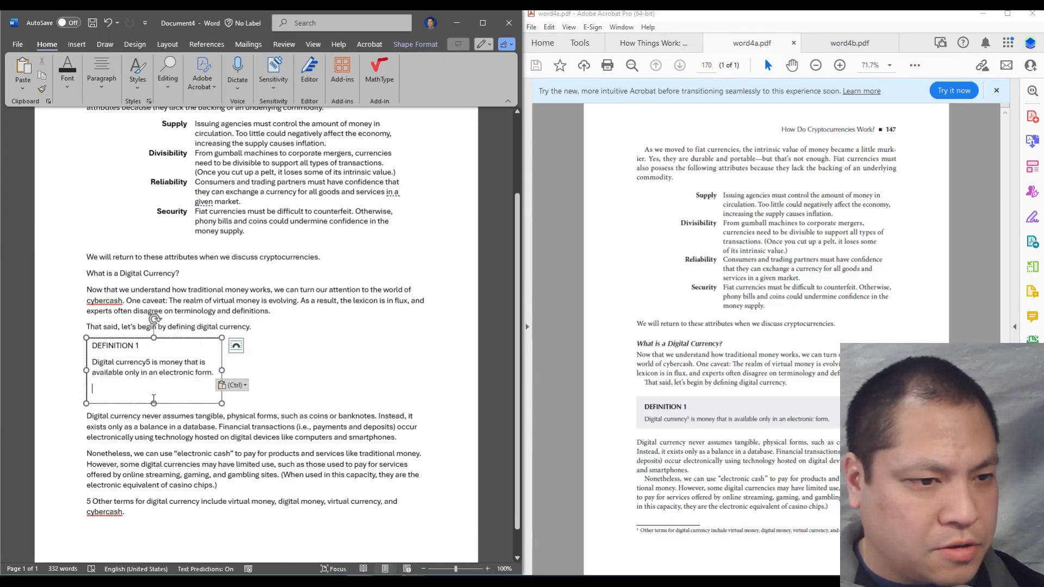
key(BackSpace)
drag(153, 390, 153, 381)
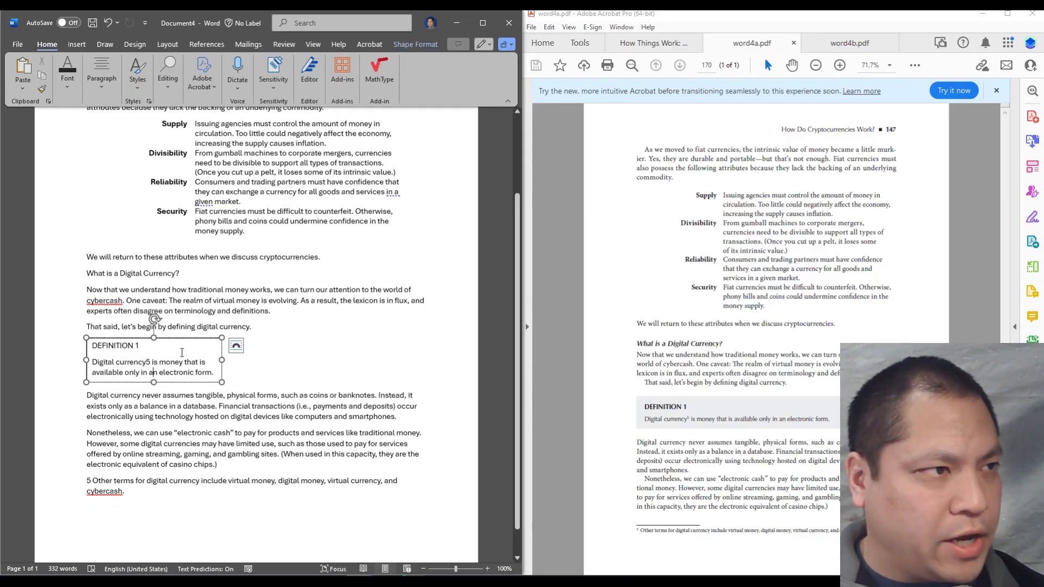
Step: Fill the definition text box with light gray and set its shape outline to No Outline
click(412, 44)
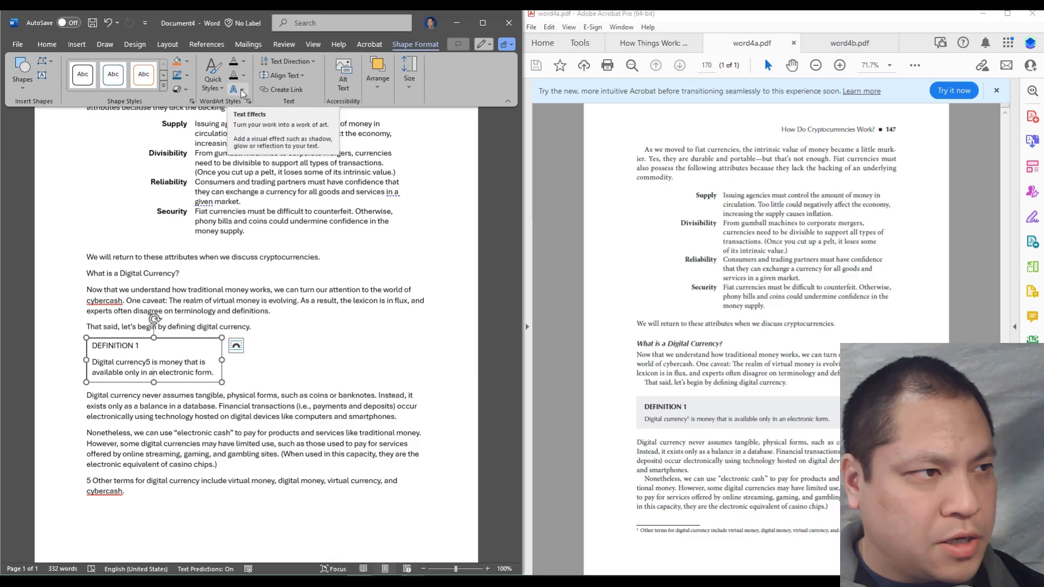
click(188, 62)
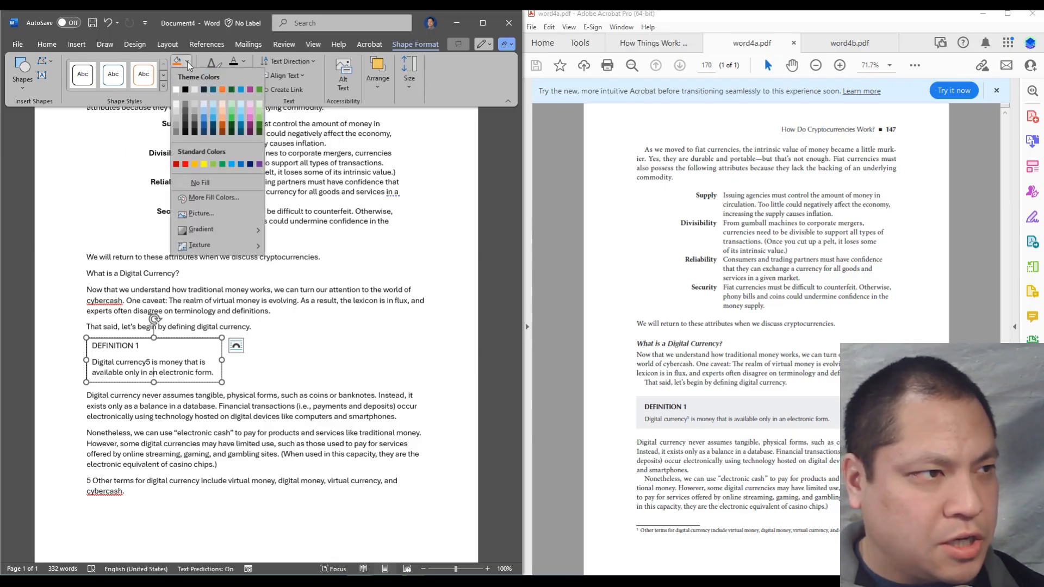
click(195, 90)
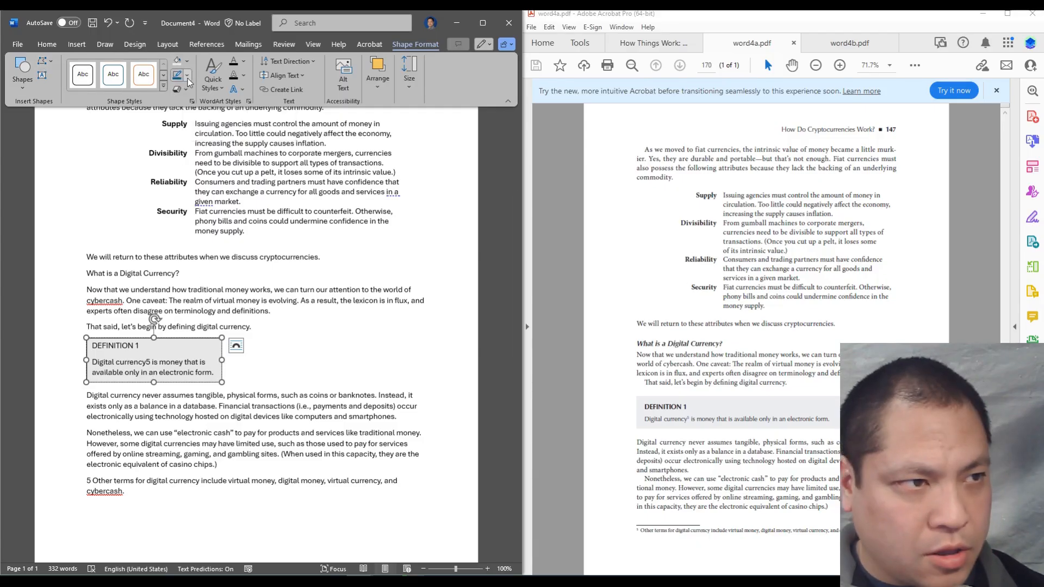
right_click(196, 359)
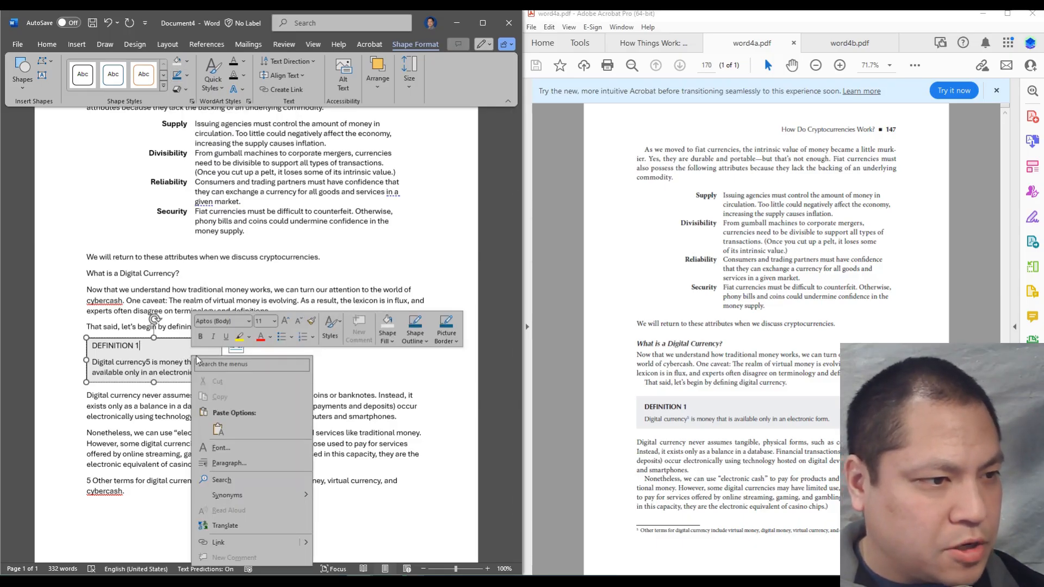
click(423, 343)
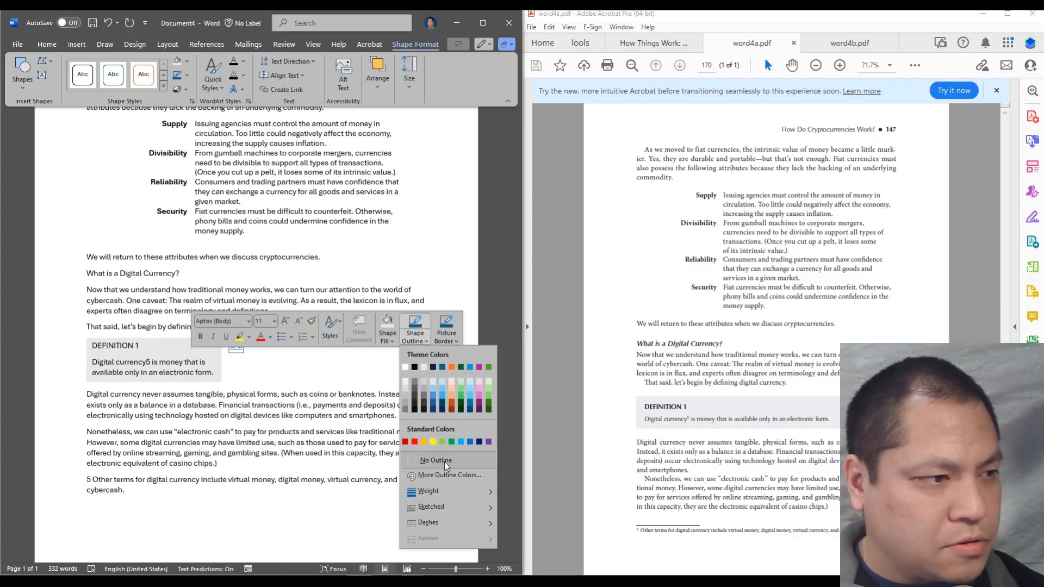
click(445, 462)
click(220, 371)
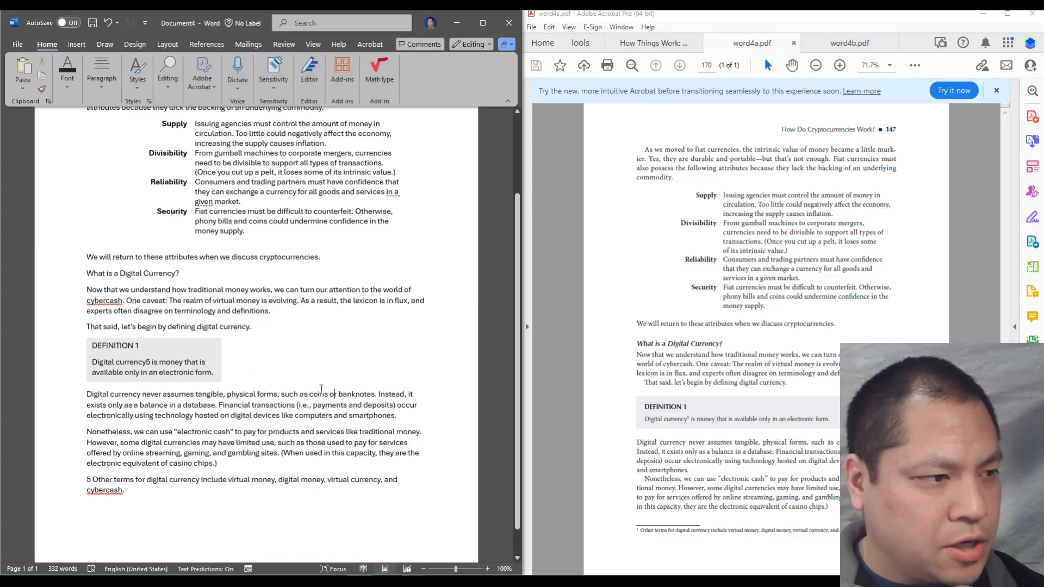
Step: Widen the definition text box to span the full text width between the page margins
click(205, 361)
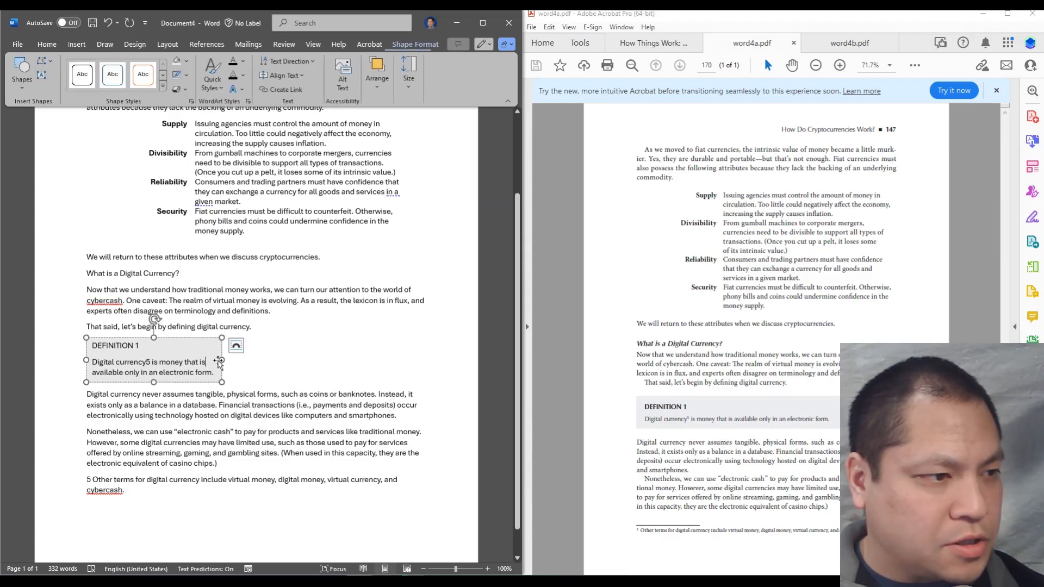
drag(220, 360, 424, 346)
click(165, 363)
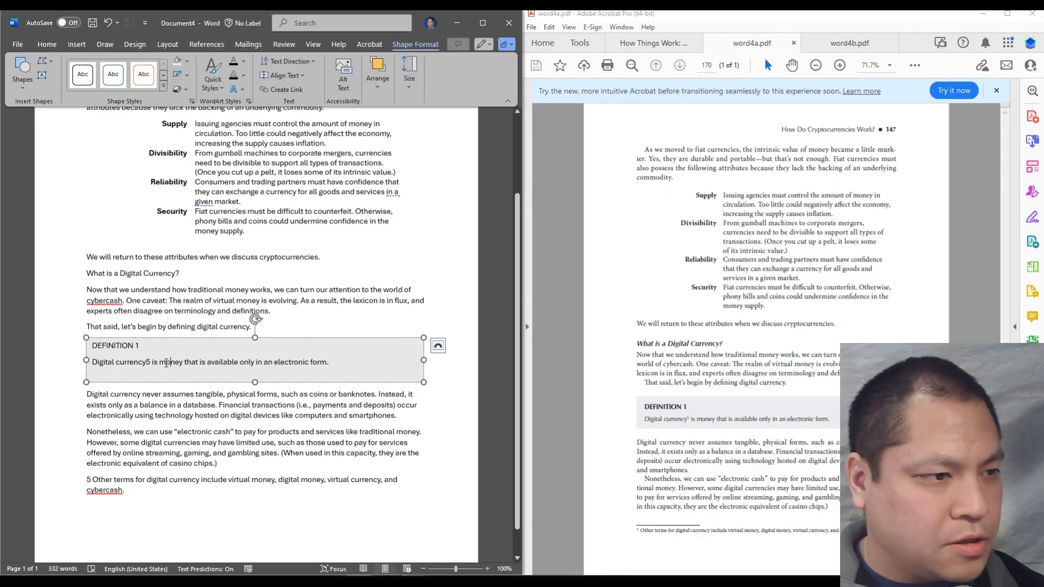
click(254, 405)
Step: Make the "DEFINITION 1" heading inside the gray text box bold
triple_click(122, 347)
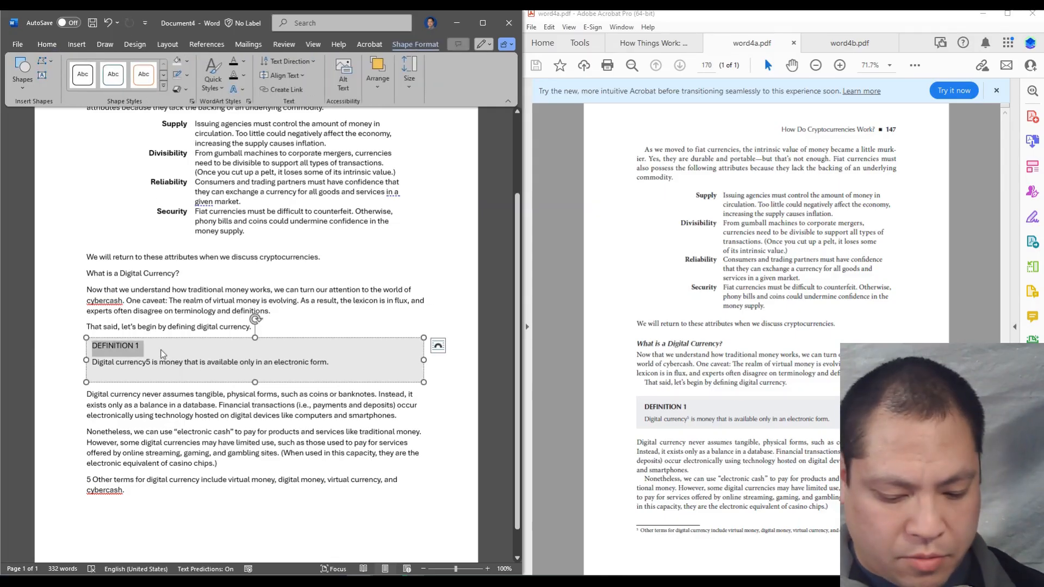
key(ctrl+b)
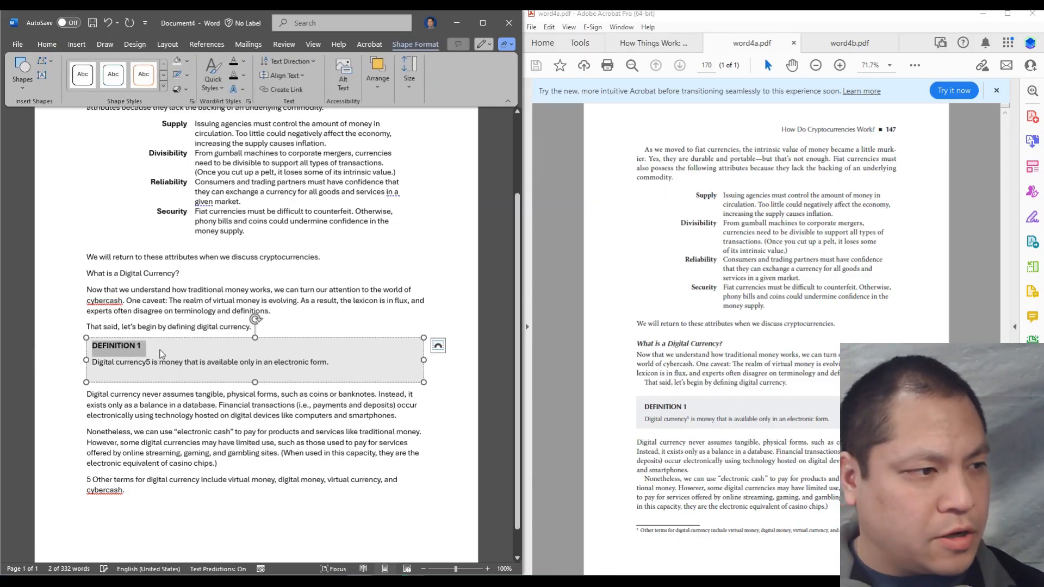
click(265, 481)
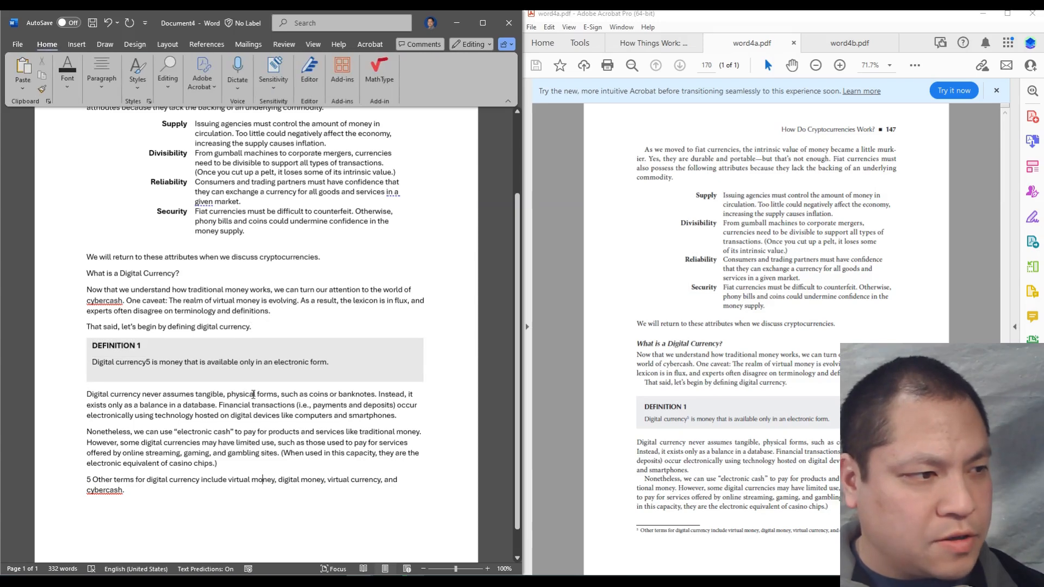
Step: Switch to word4a.pdf in Acrobat and examine the footnote marker after "Digital currency" in the definition box at 150% zoom
drag(145, 359, 151, 360)
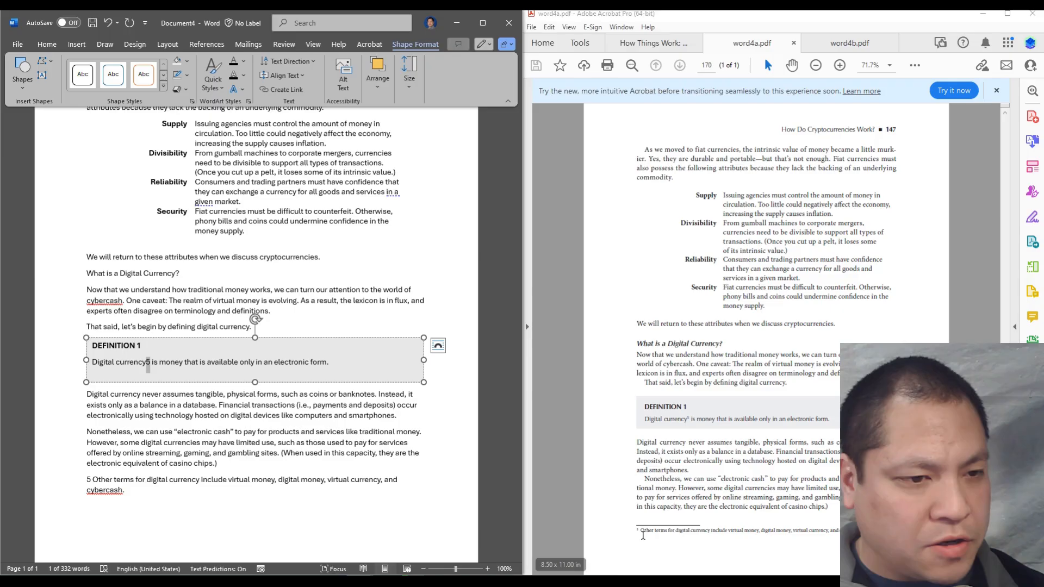
click(795, 479)
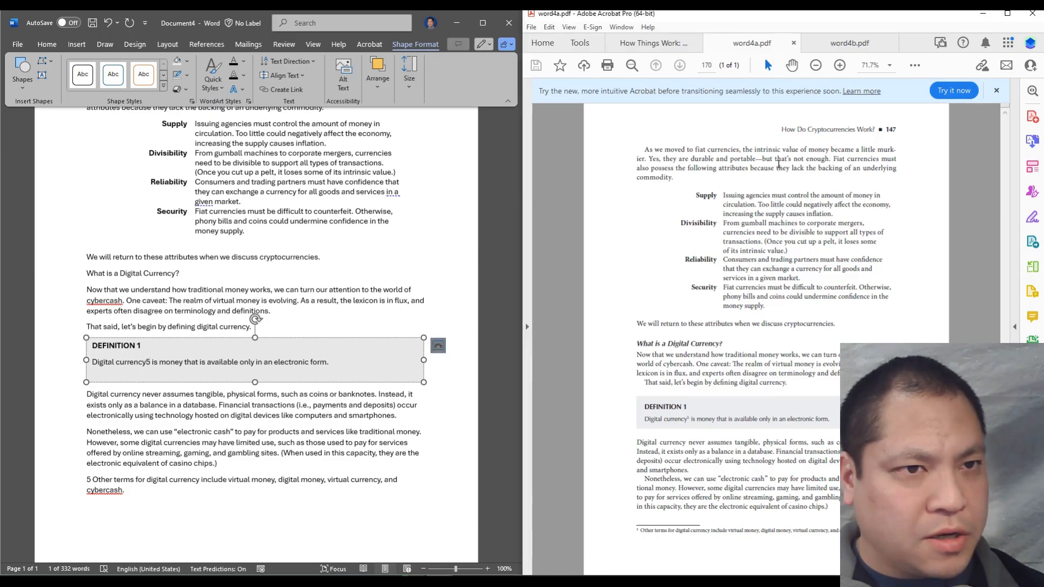
click(840, 65)
click(839, 65)
scroll(761, 355, down, 6)
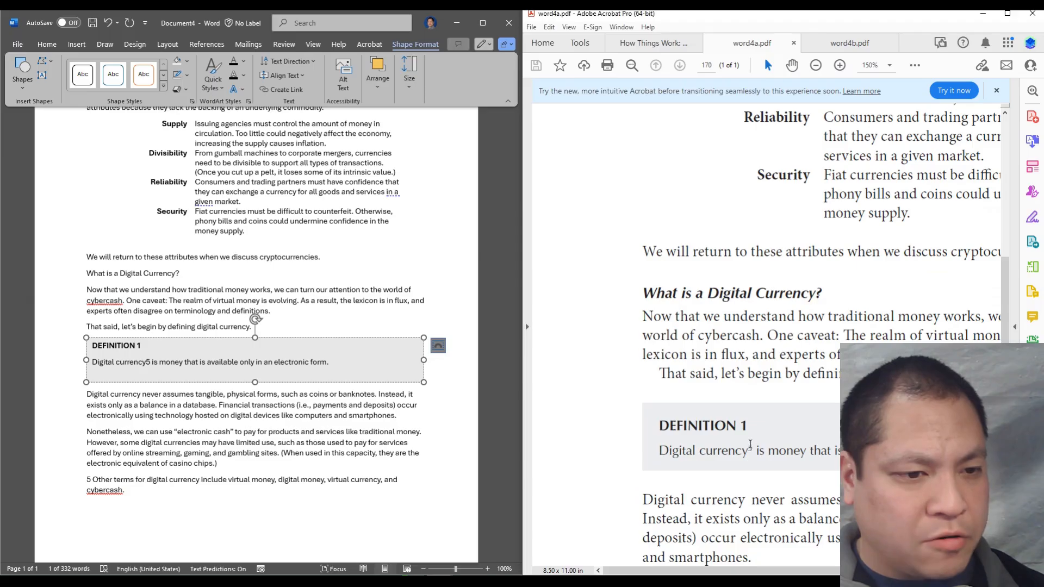
Step: Check the footnote in word4a.pdf, switch to Word and delete the plain "5" after "Digital currency" in the definition box
scroll(751, 447, down, 4)
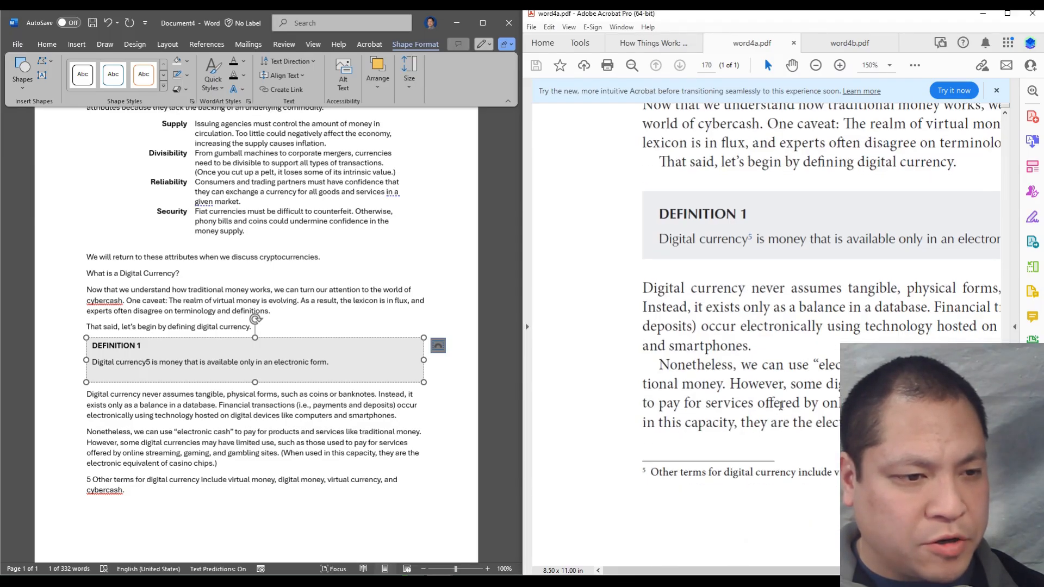
click(133, 432)
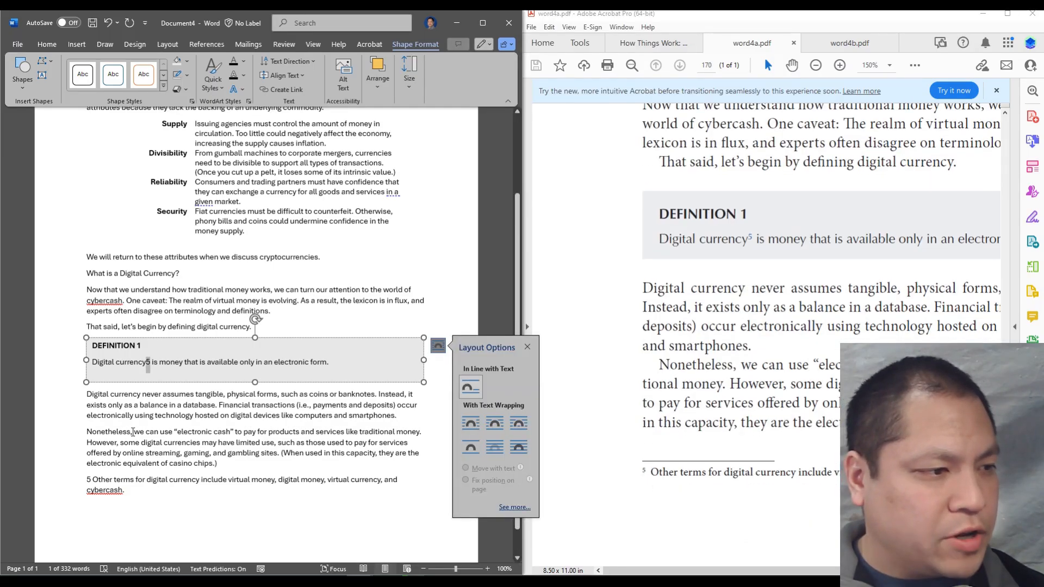
click(183, 493)
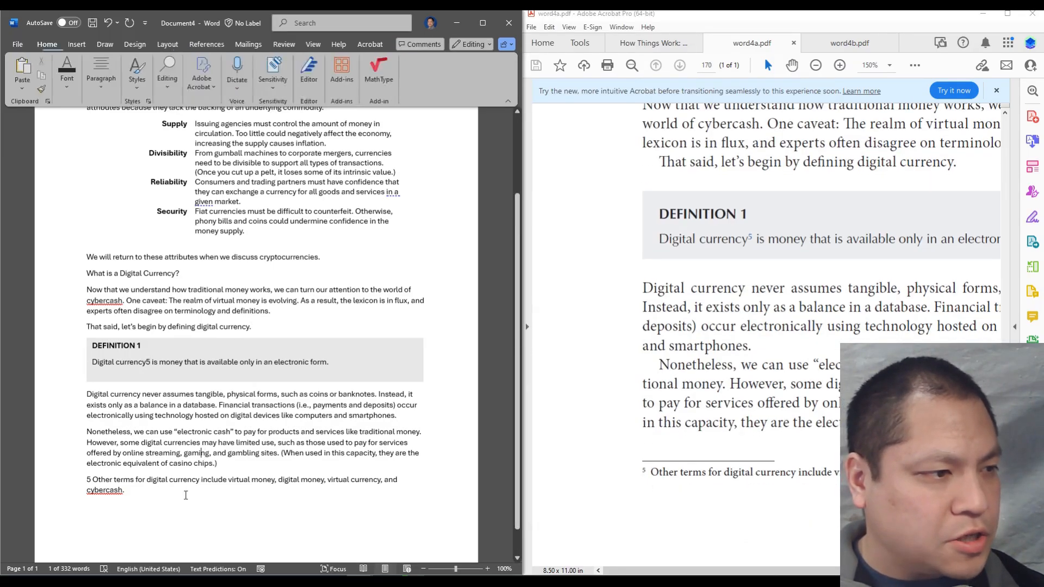
click(144, 362)
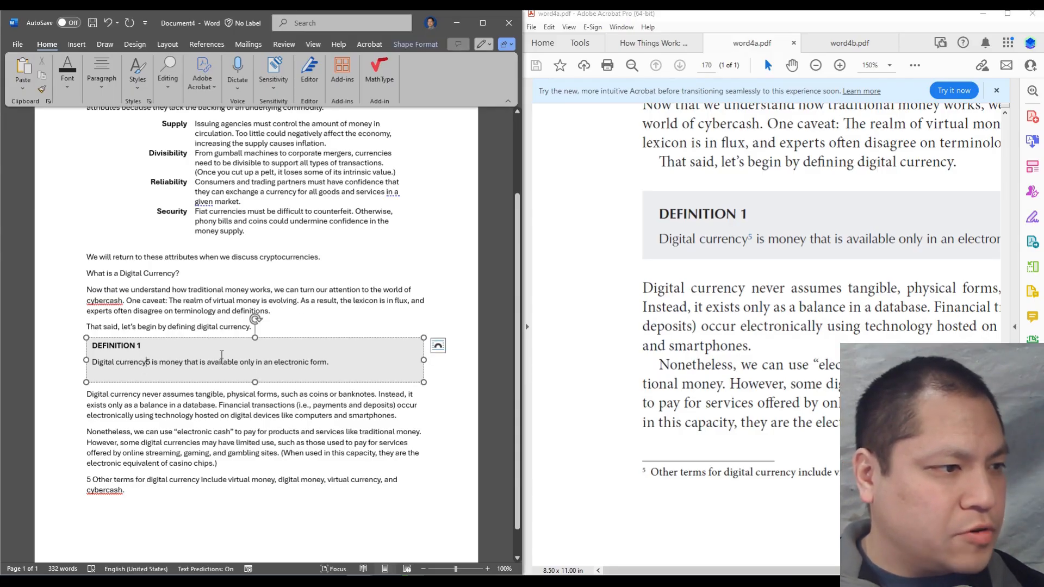
key(Delete)
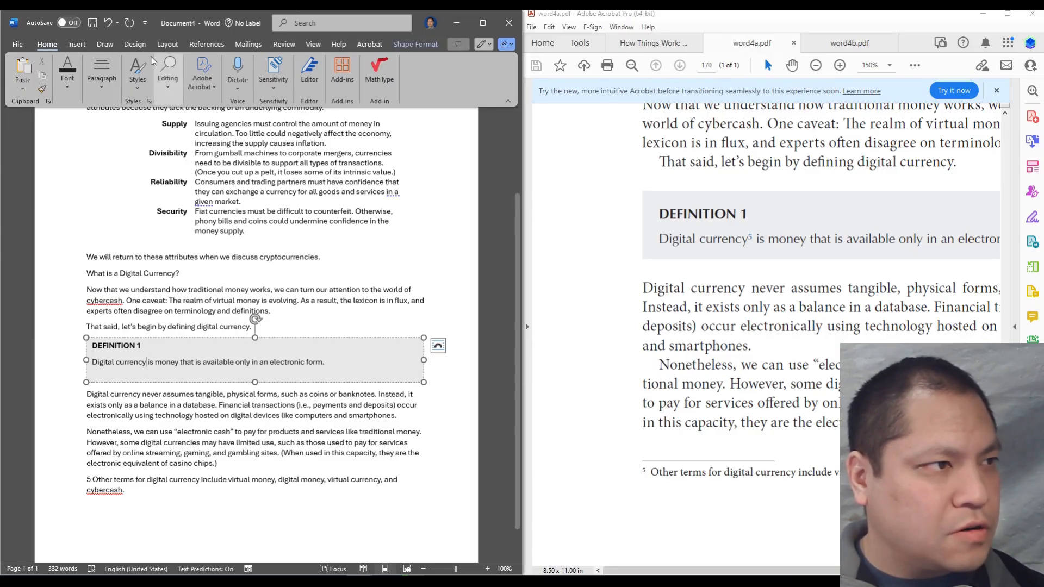
Step: Look for the footnote command and restore the plain "5" after "Digital currency" in the definition box
click(82, 46)
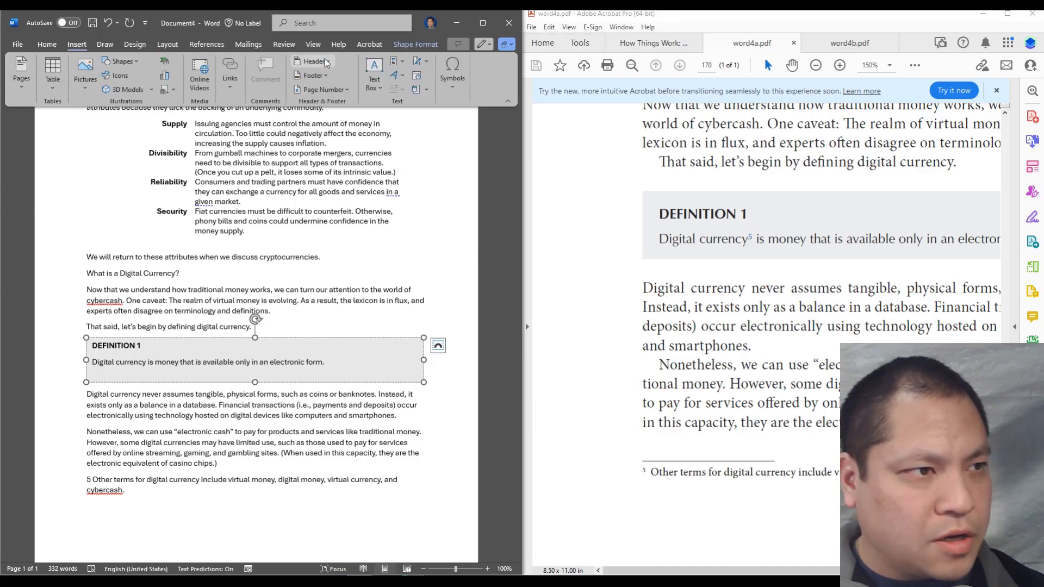
click(206, 45)
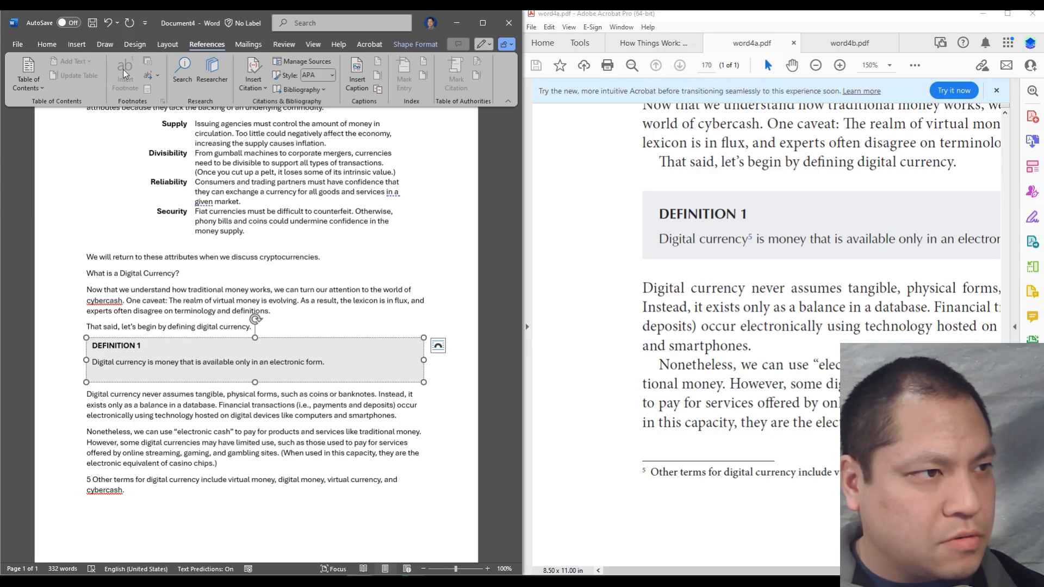
click(146, 362)
text(5)
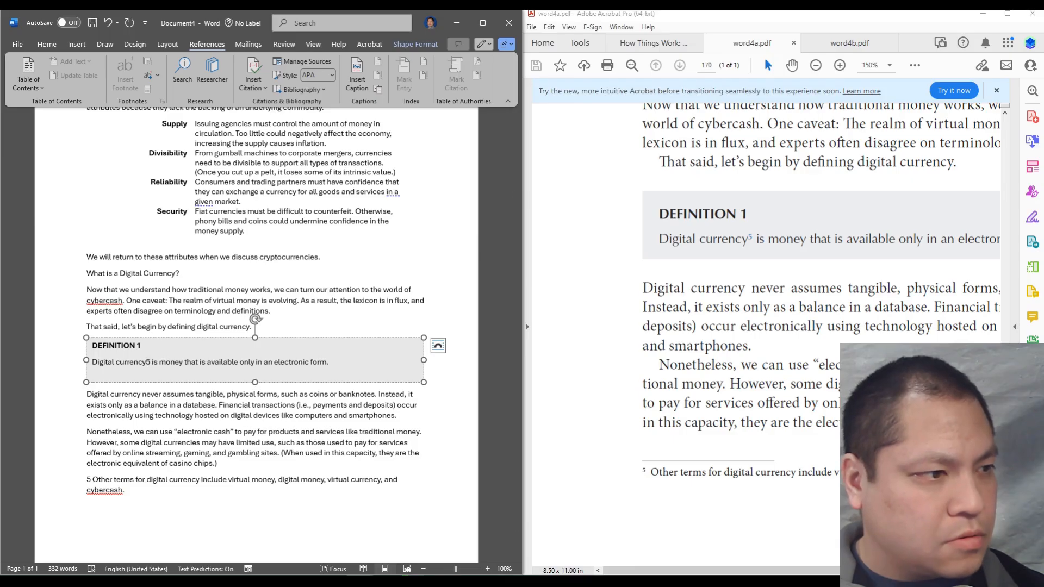
Step: Check whether a footnote can be inserted at the "5" inside the definition text box compared with the body text
key(shift+Left)
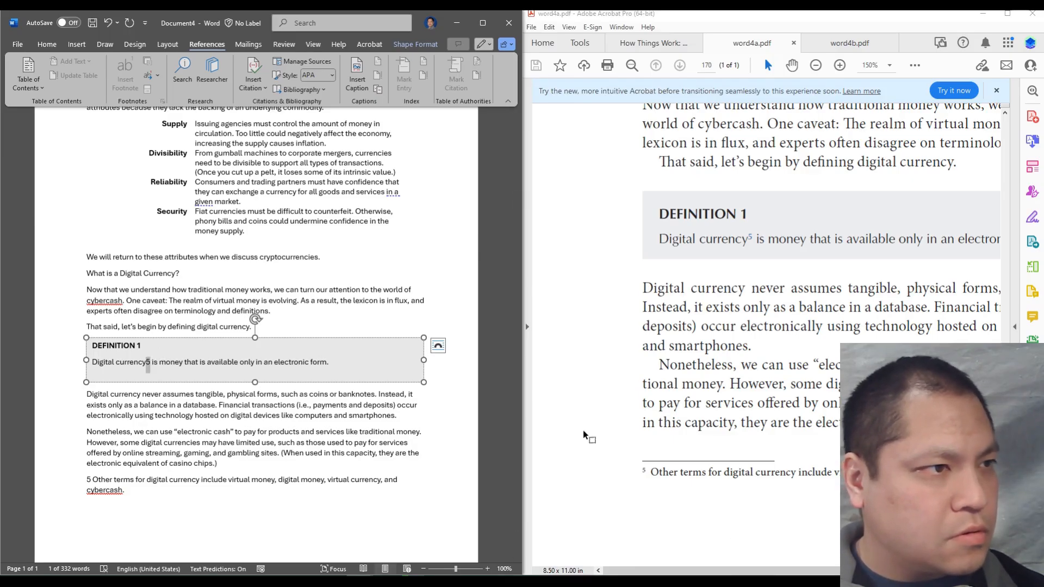
click(246, 88)
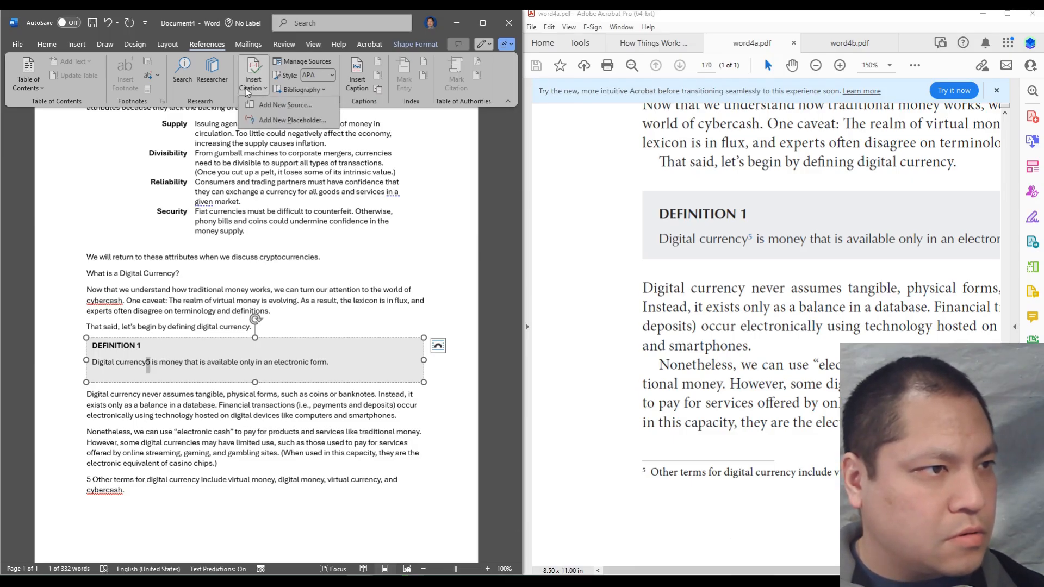
click(246, 88)
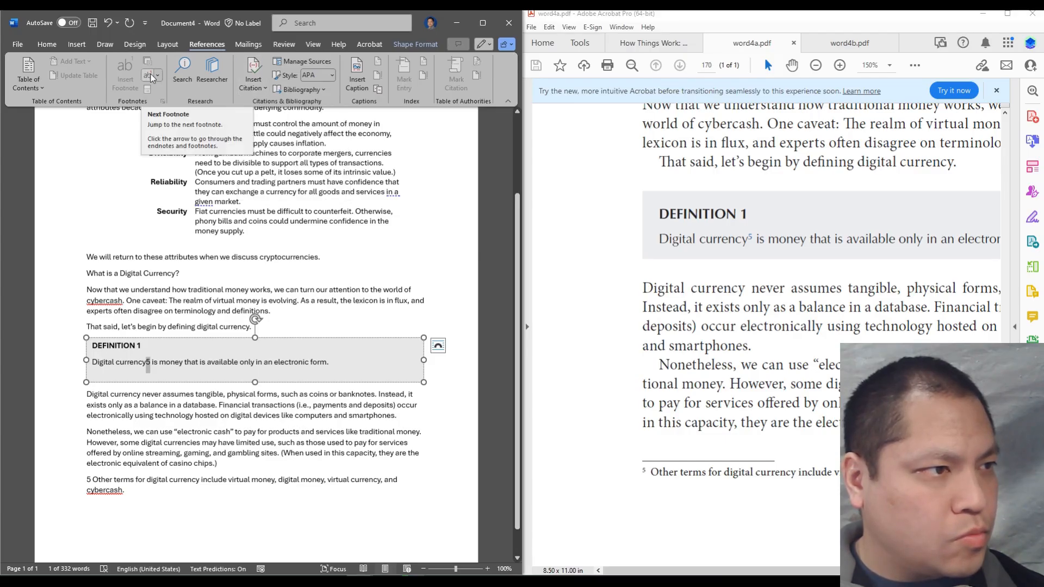
click(144, 321)
click(147, 362)
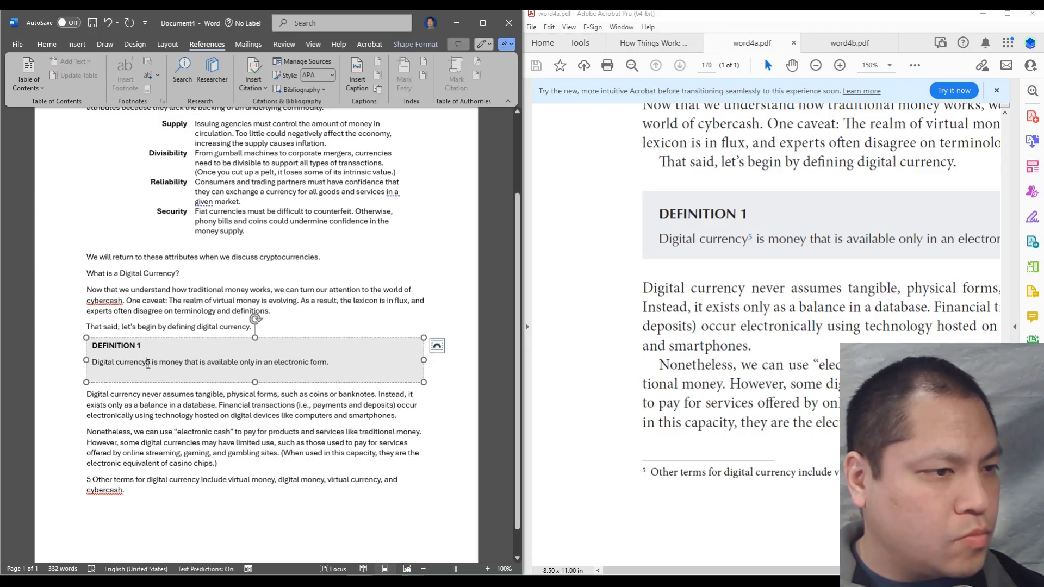
click(142, 311)
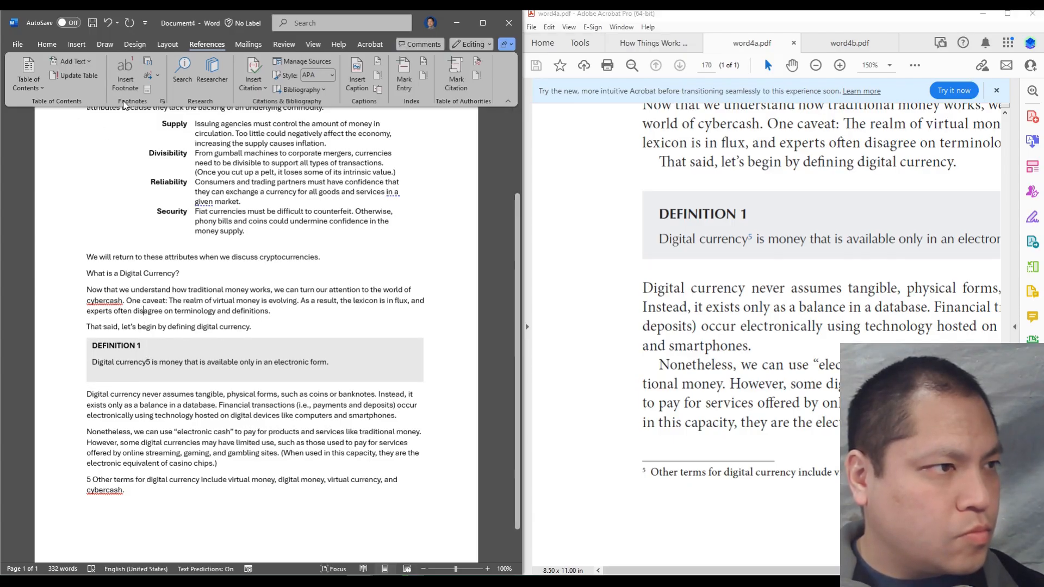
click(148, 362)
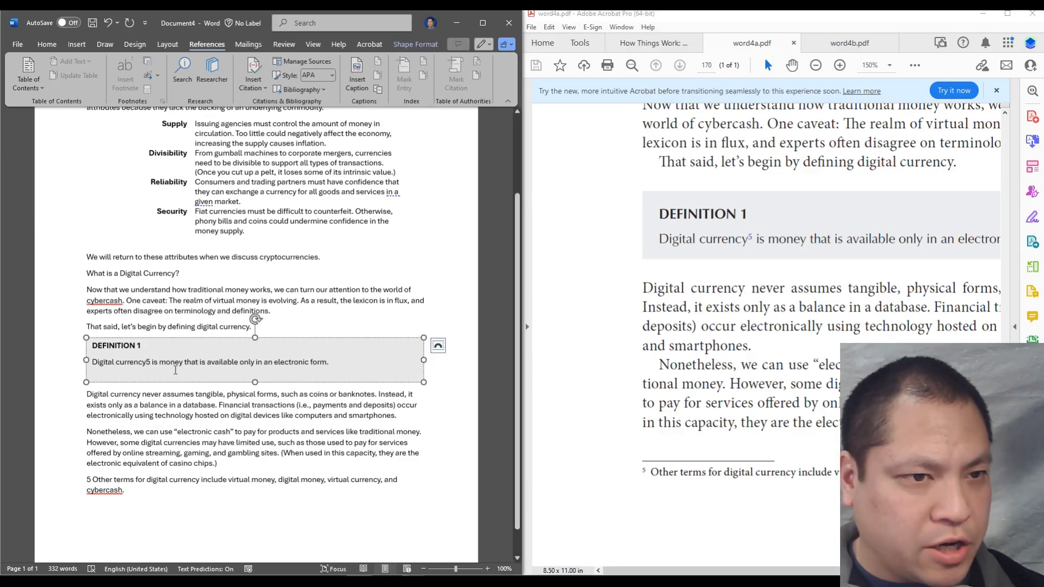
Step: Insert a footnote after "That said, let's begin by defining digital currency." with the text "The is the footnote text"
click(33, 433)
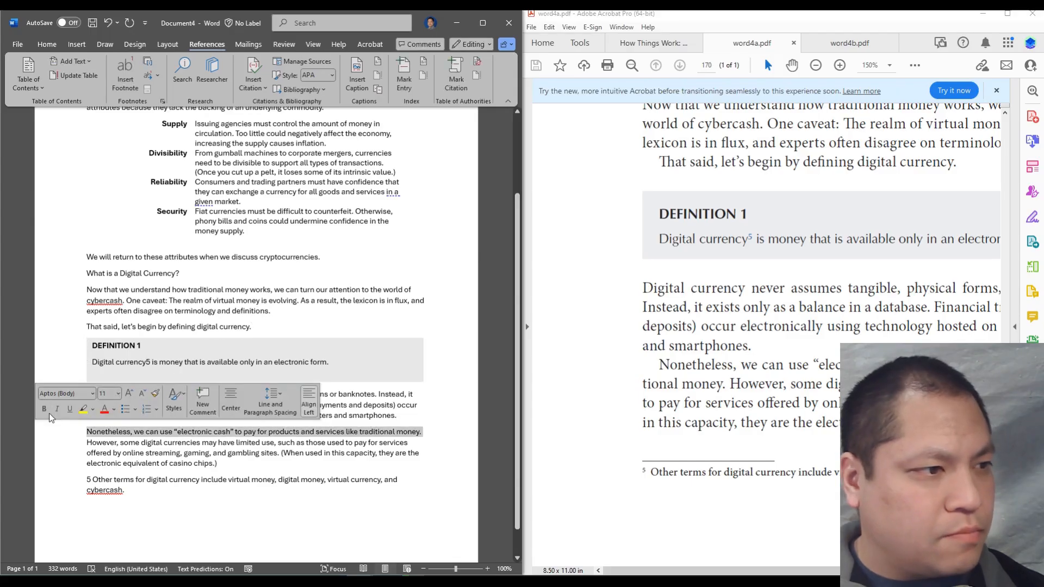
click(156, 314)
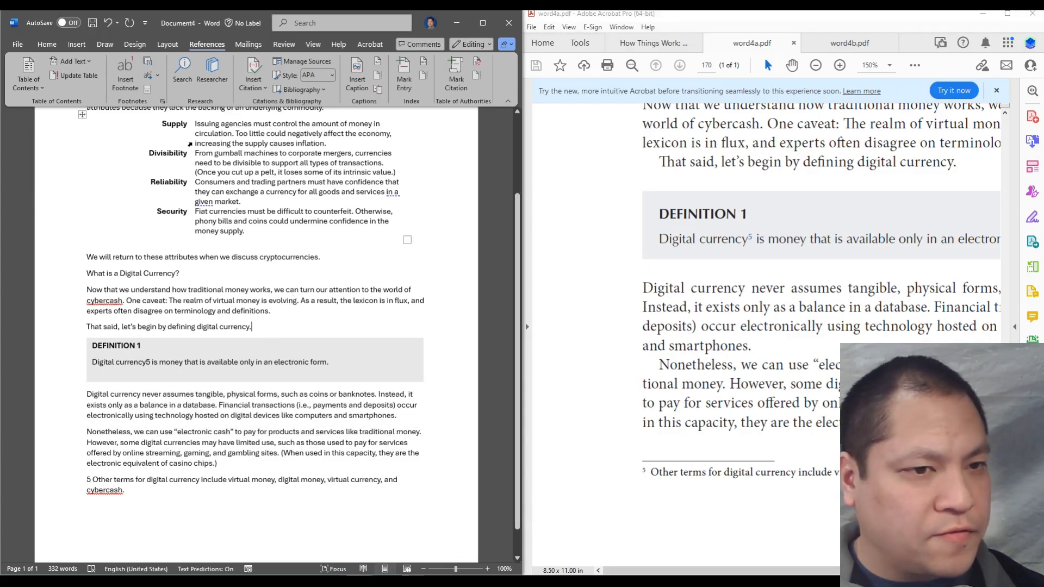
click(126, 82)
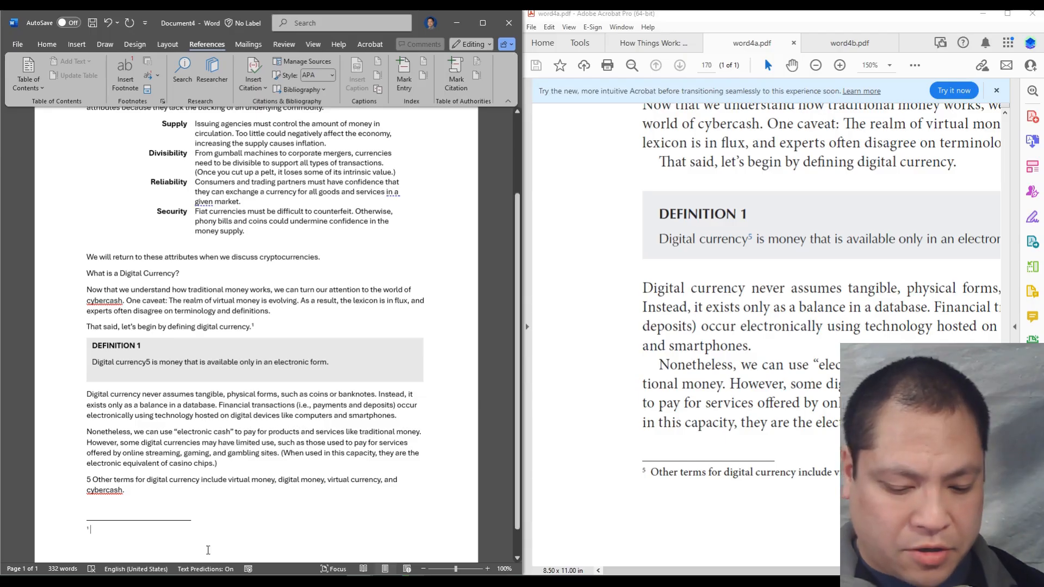
text(The)
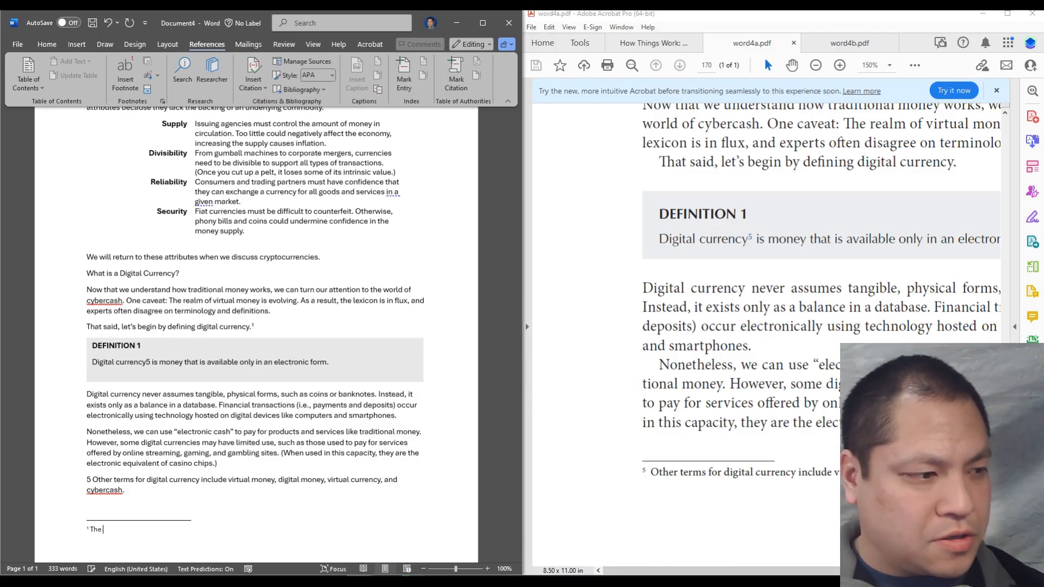
text(ote text)
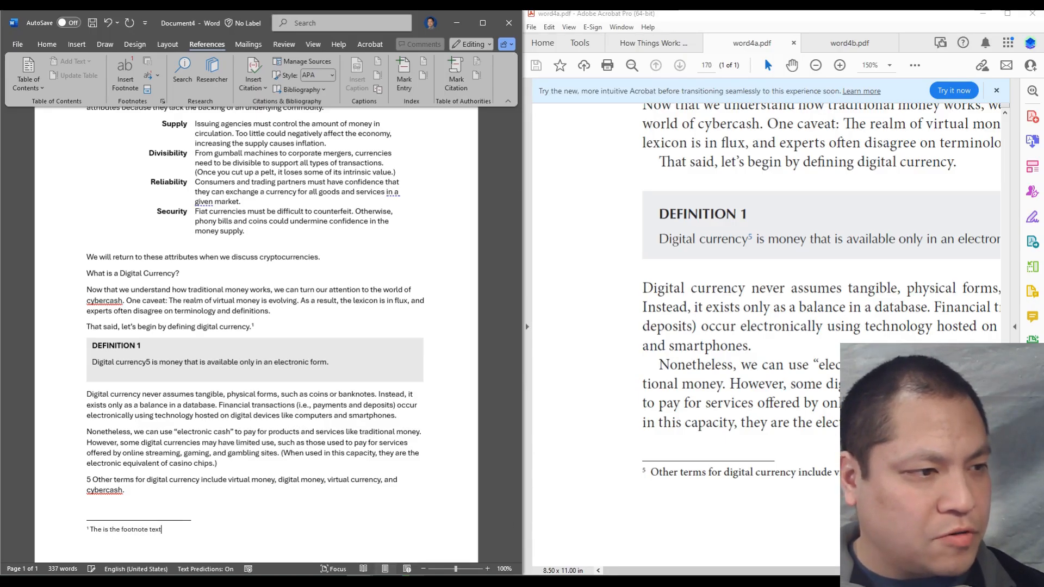
scroll(198, 554, up, 5)
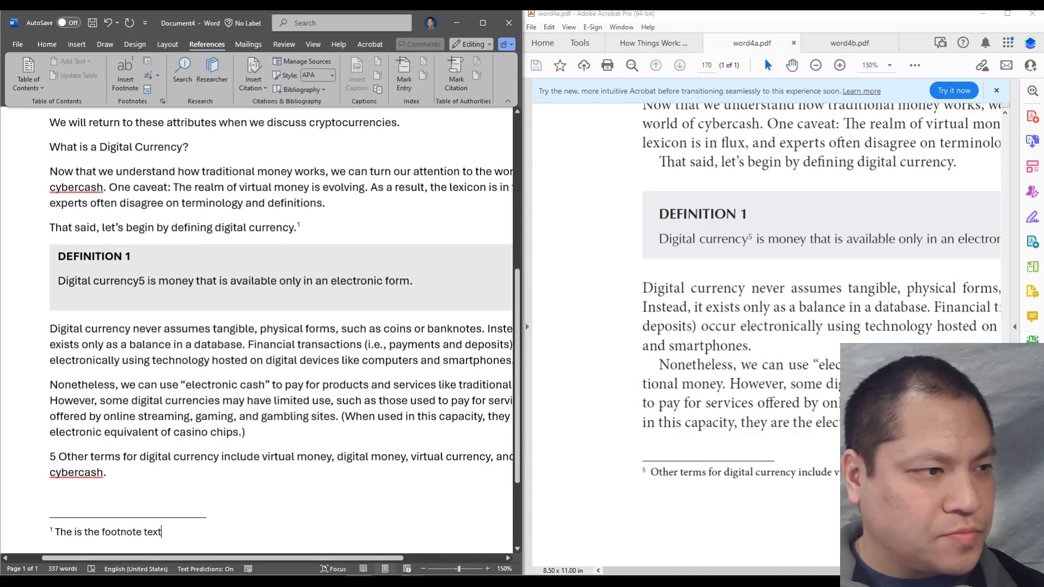
click(339, 238)
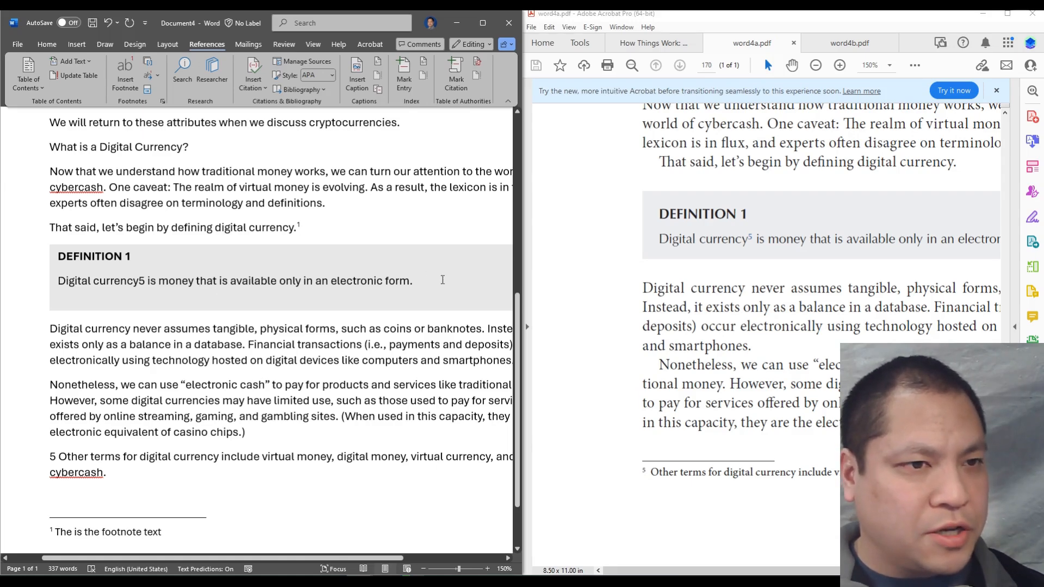
Step: Compare the whole Word page with word4a.pdf in Acrobat and highlight the "What is a Digital Currency?" heading in the PDF
scroll(398, 283, up, 1)
ctrl+scroll(398, 284, down, 7)
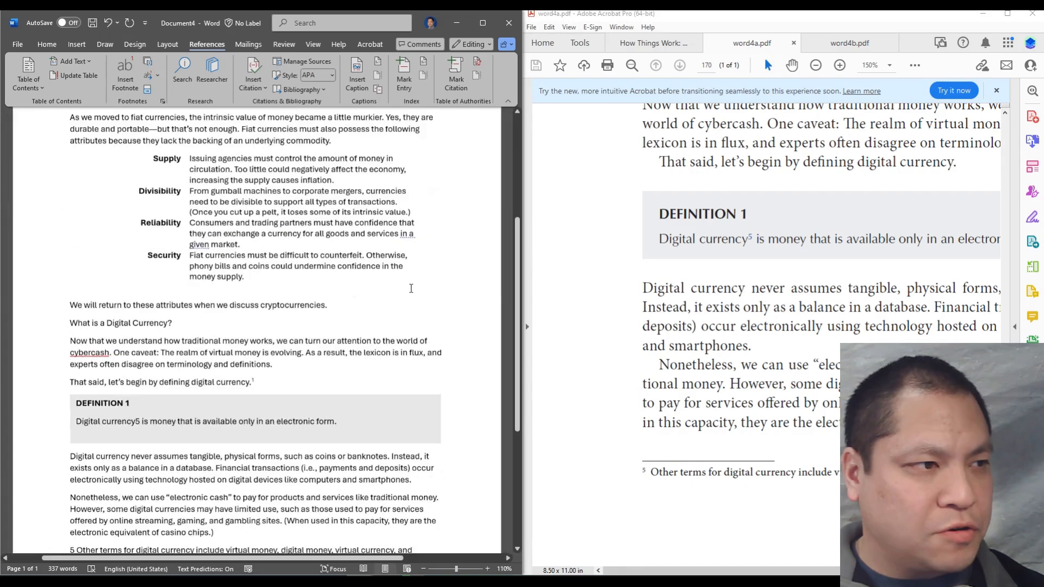
scroll(687, 288, up, 5)
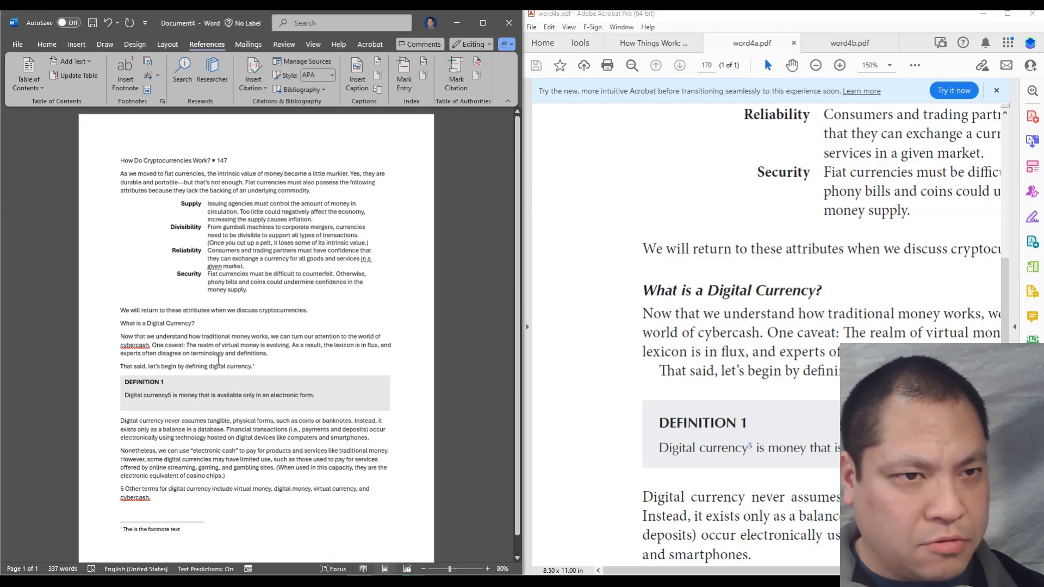
scroll(688, 286, up, 5)
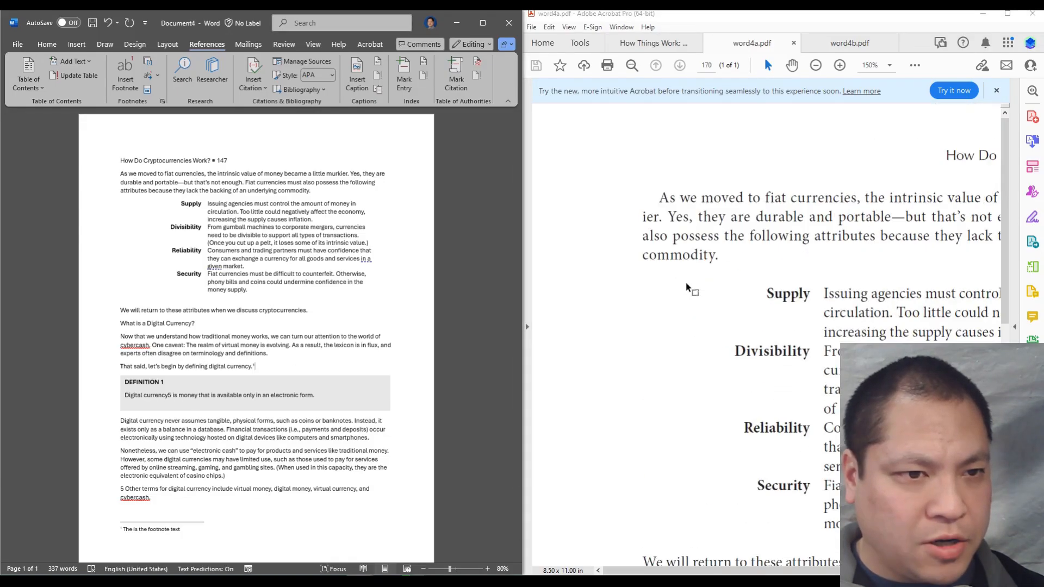
scroll(818, 304, down, 4)
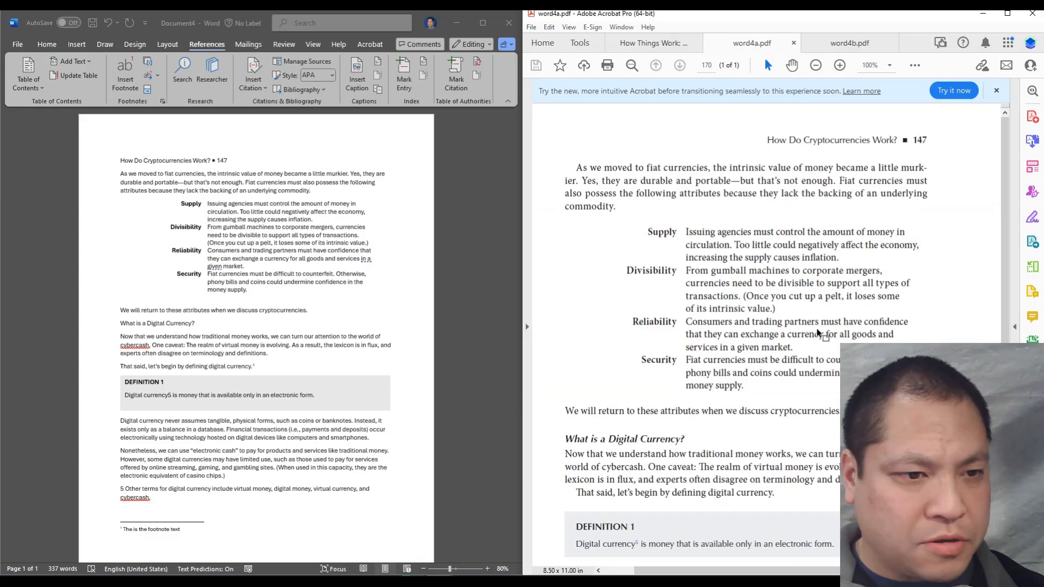
scroll(778, 396, up, 1)
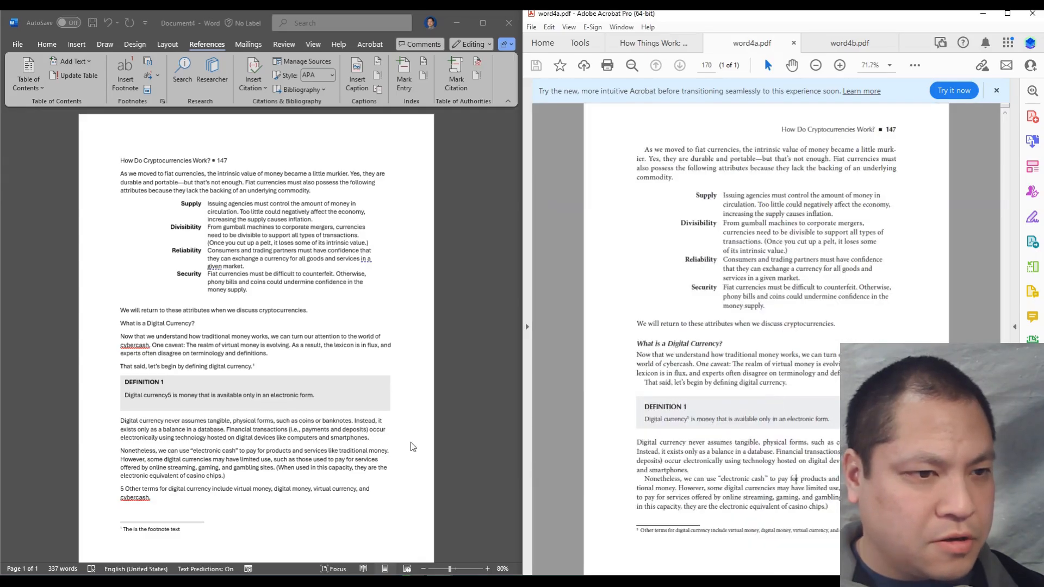
drag(636, 342, 723, 337)
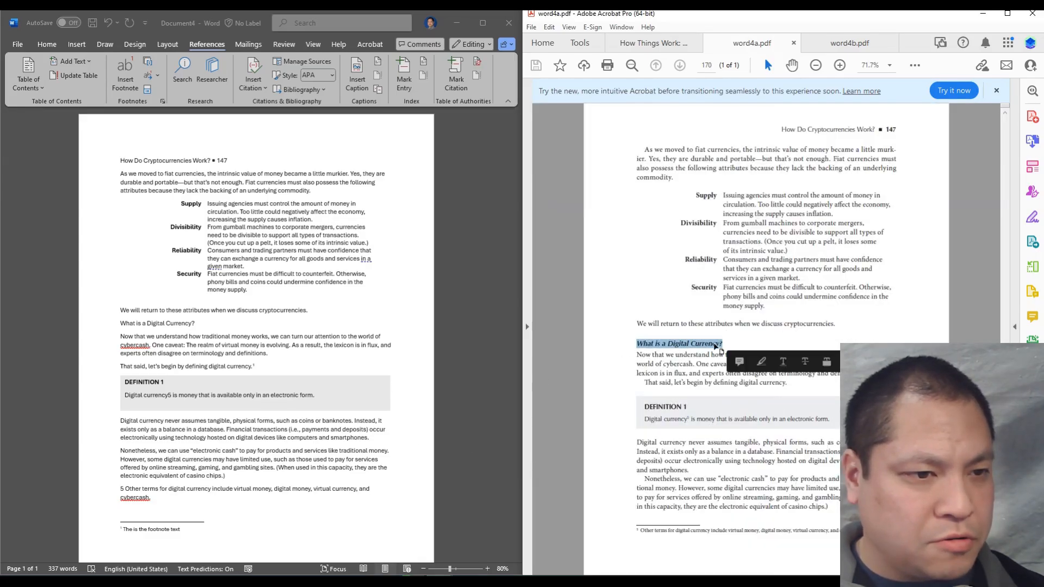